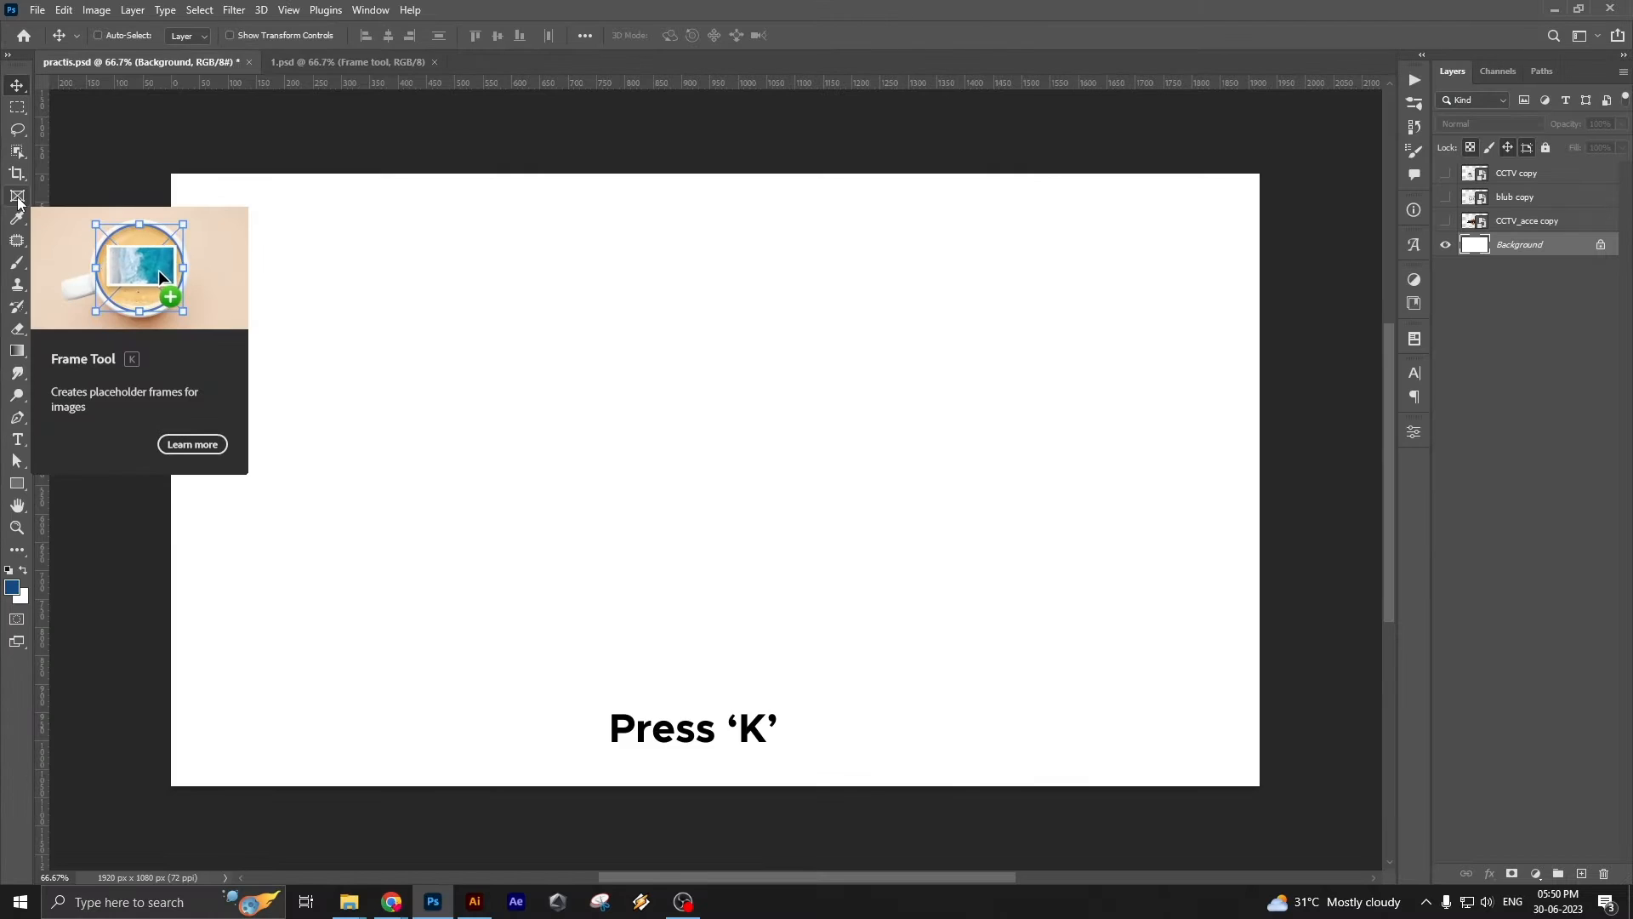
Draw a square frame about 699 px wide and high on the blank canvas with the Frame tool
{"action": "key", "text": "k"}
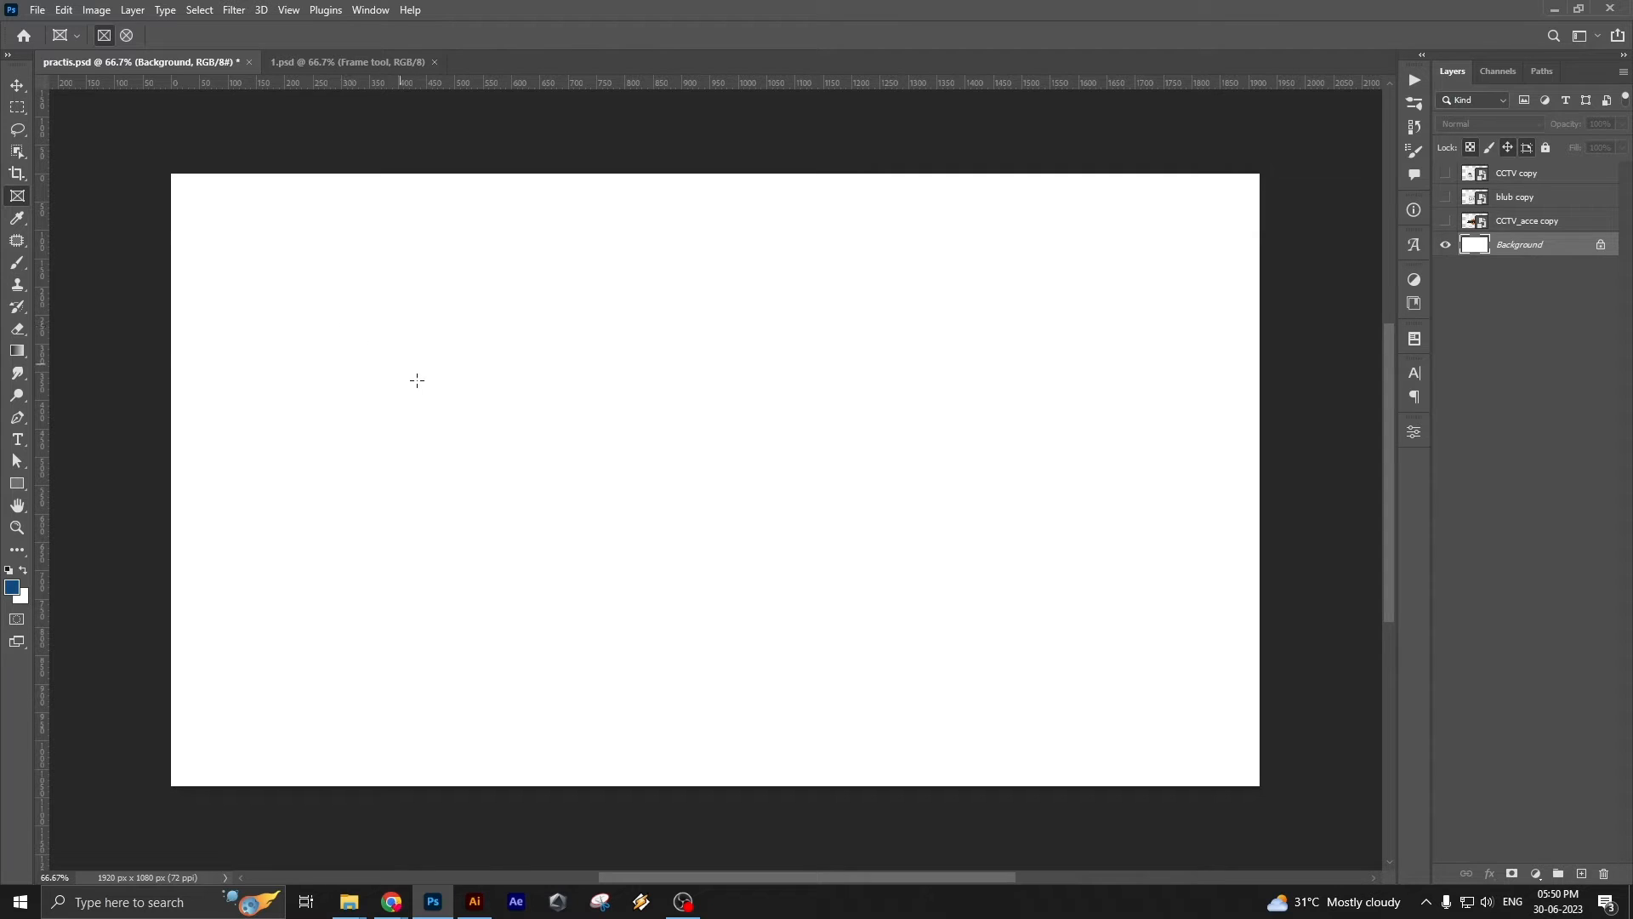
{"action": "left_click_drag", "start_coordinate": [274, 271], "coordinate": [886, 693]}
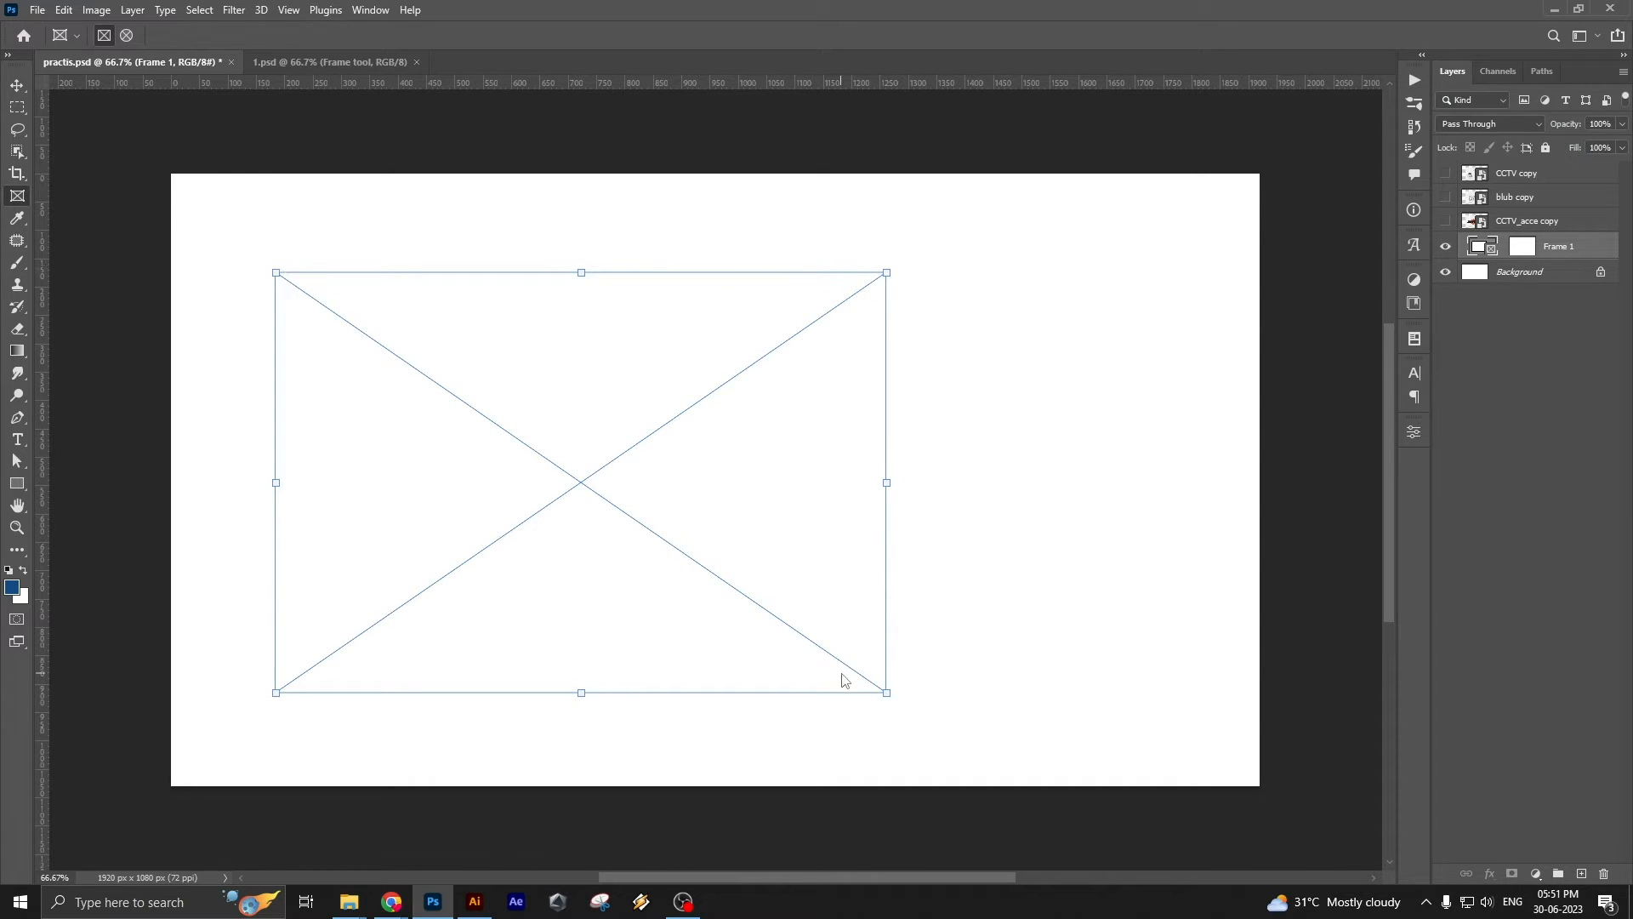
{"action": "key", "text": "ctrl+z"}
{"action": "left_click_drag", "start_coordinate": [344, 277], "coordinate": [752, 676]}
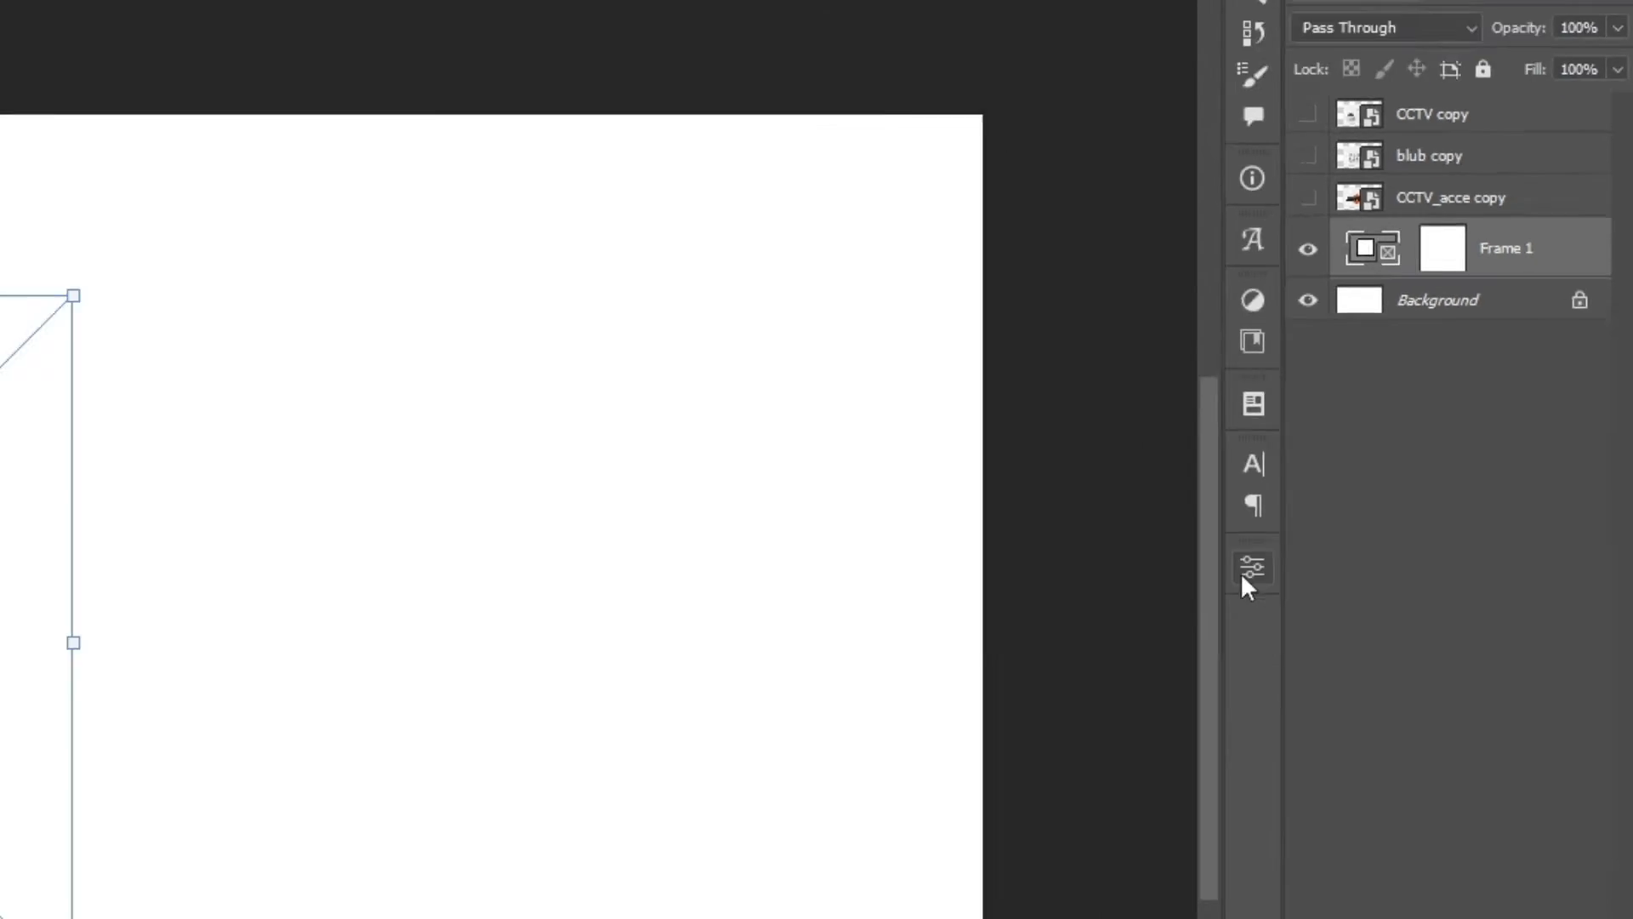
Place the Class 8 image from the COvers folder into the frame as an embedded local file, using the frame's properties
{"action": "left_click", "coordinate": [1251, 568]}
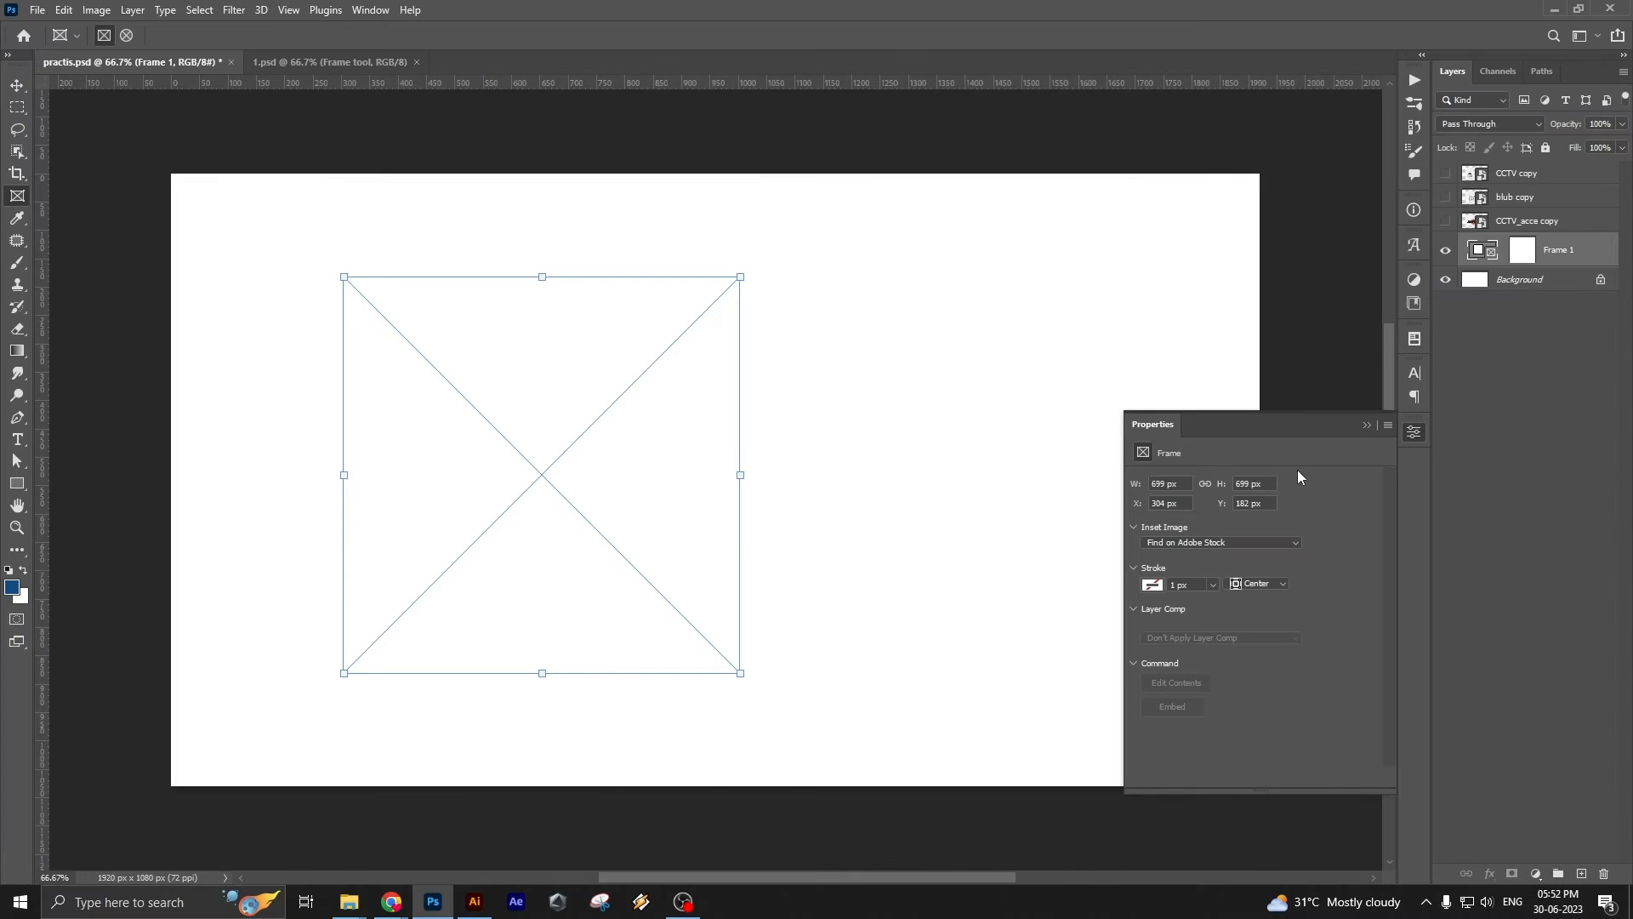
{"action": "left_click_drag", "start_coordinate": [1286, 432], "coordinate": [1051, 293]}
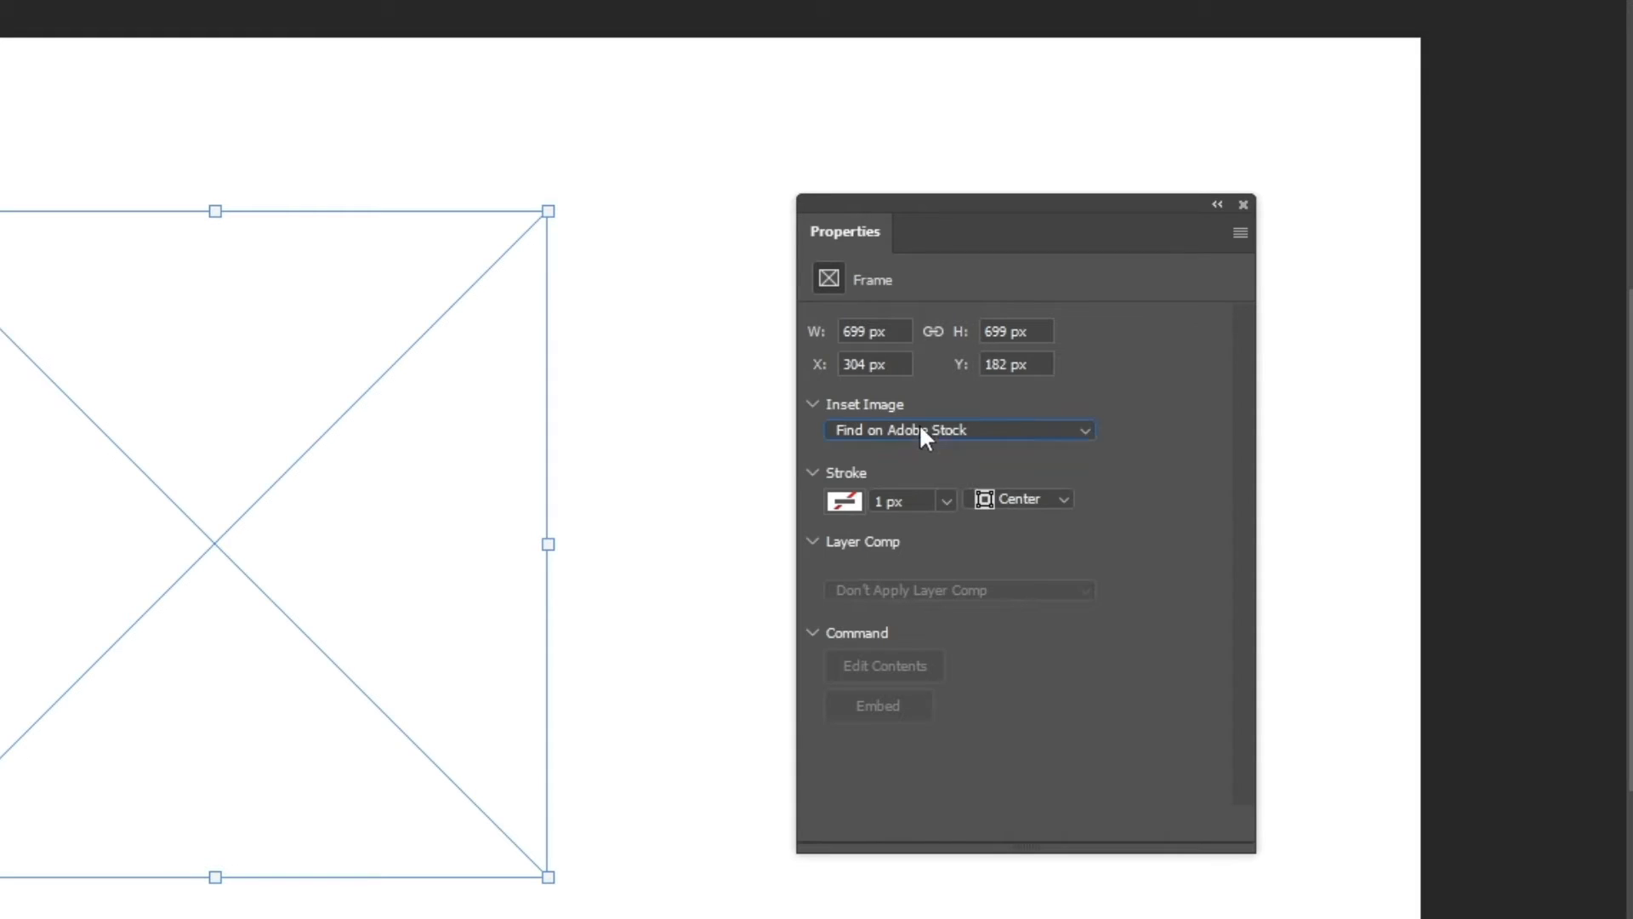
{"action": "left_click", "coordinate": [843, 428]}
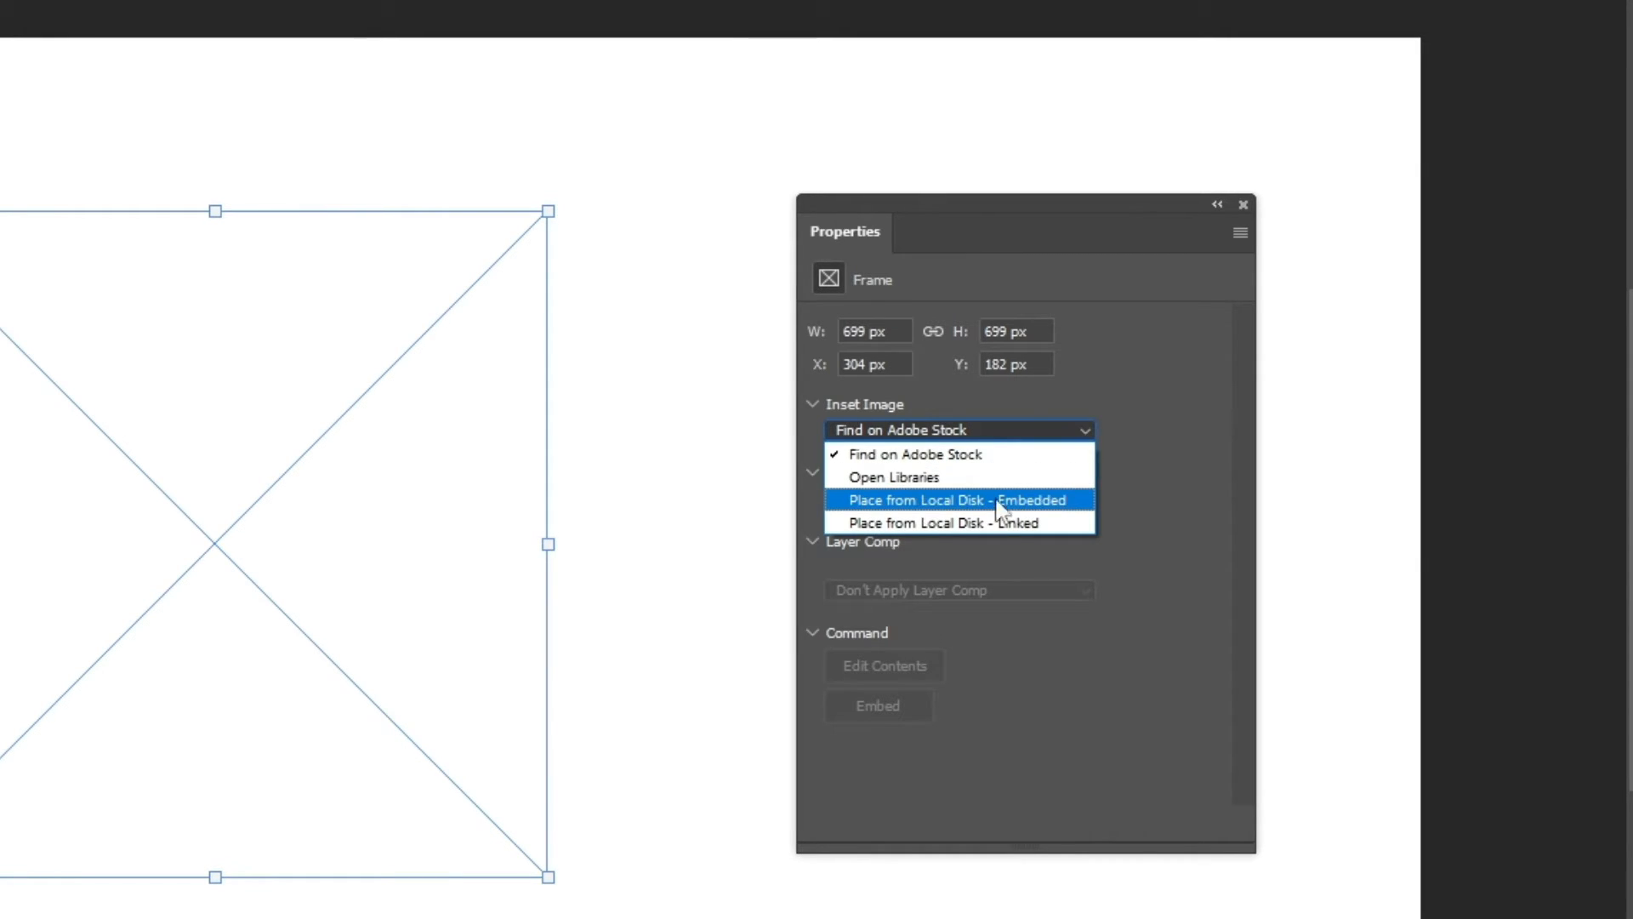
{"action": "left_click", "coordinate": [1034, 504]}
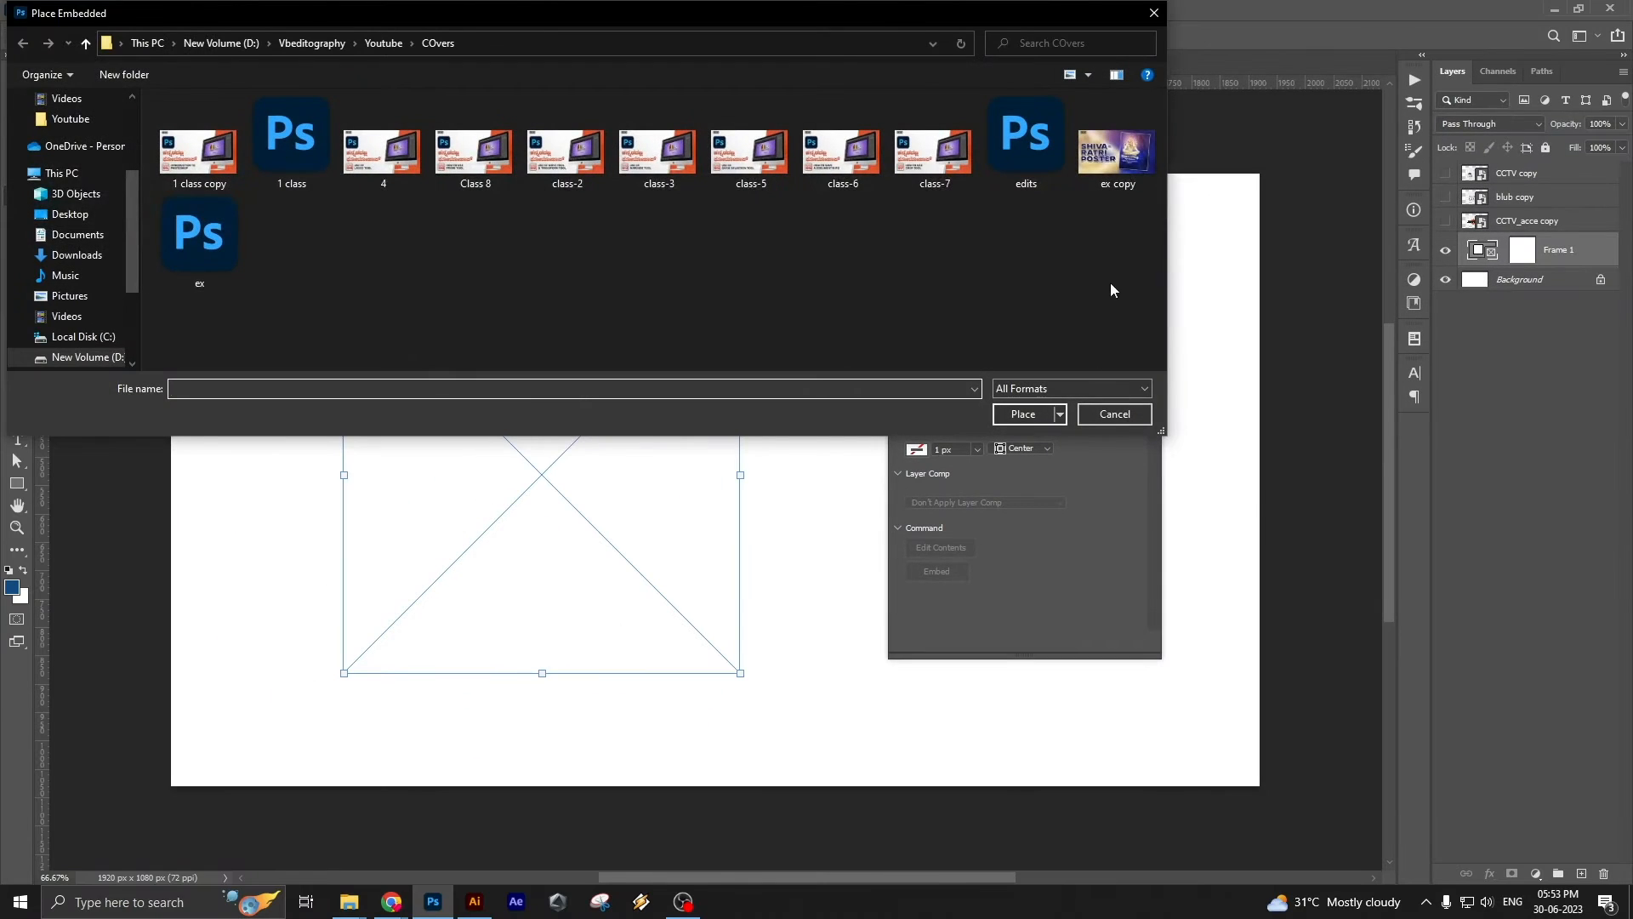
{"action": "left_click_drag", "start_coordinate": [629, 12], "coordinate": [1021, 306]}
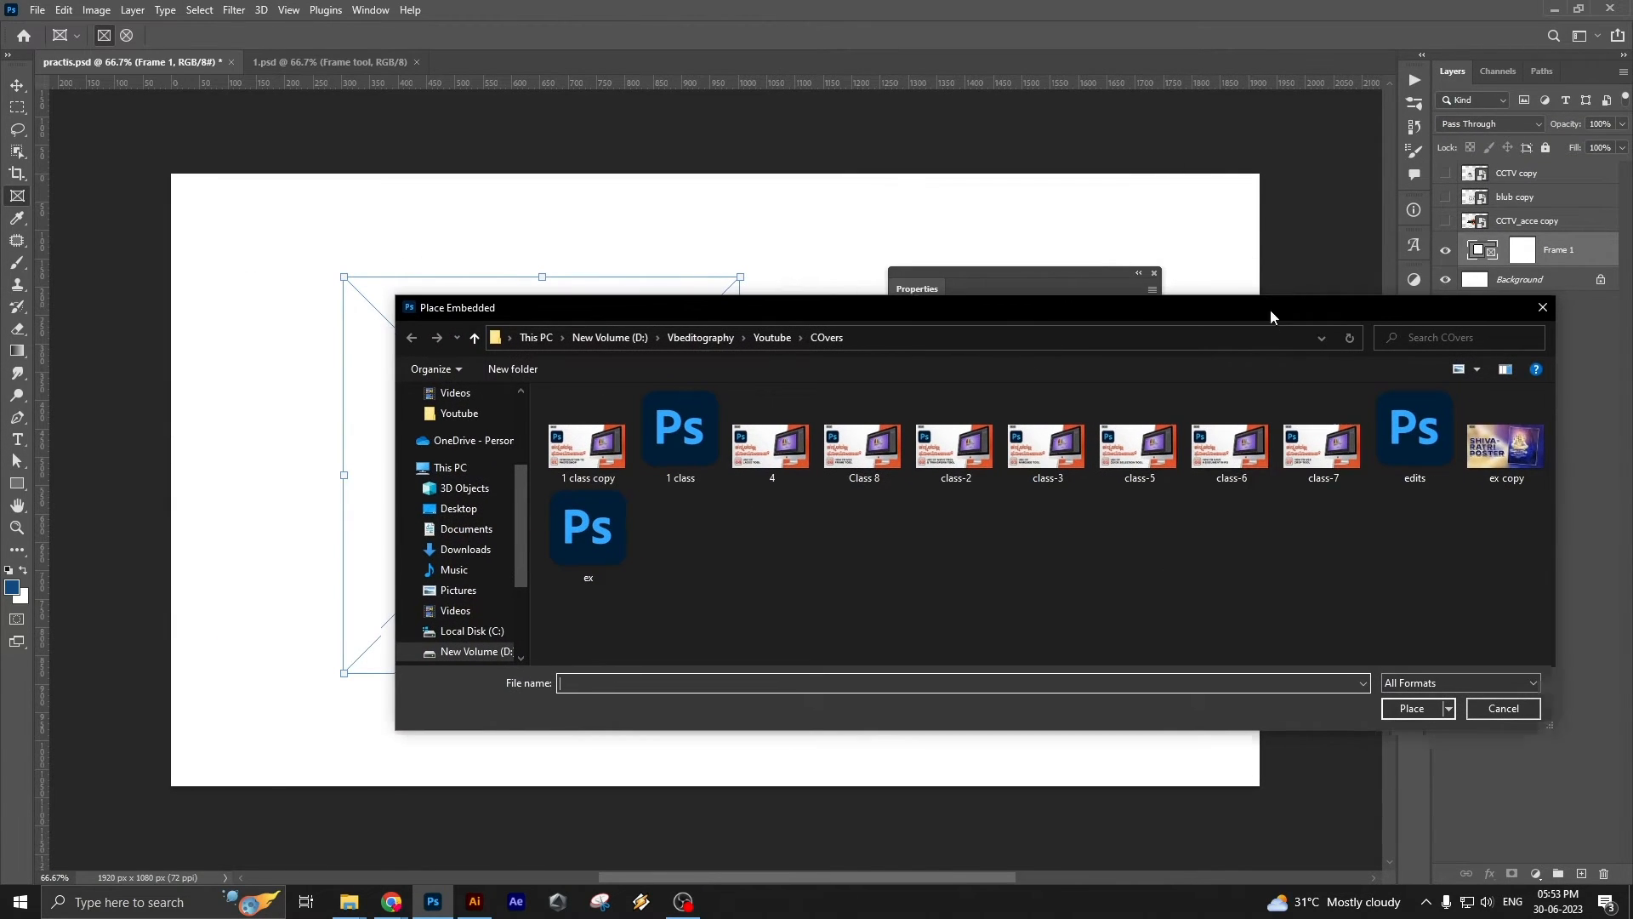
{"action": "left_click_drag", "start_coordinate": [1269, 310], "coordinate": [1029, 137]}
{"action": "left_click", "coordinate": [636, 281]}
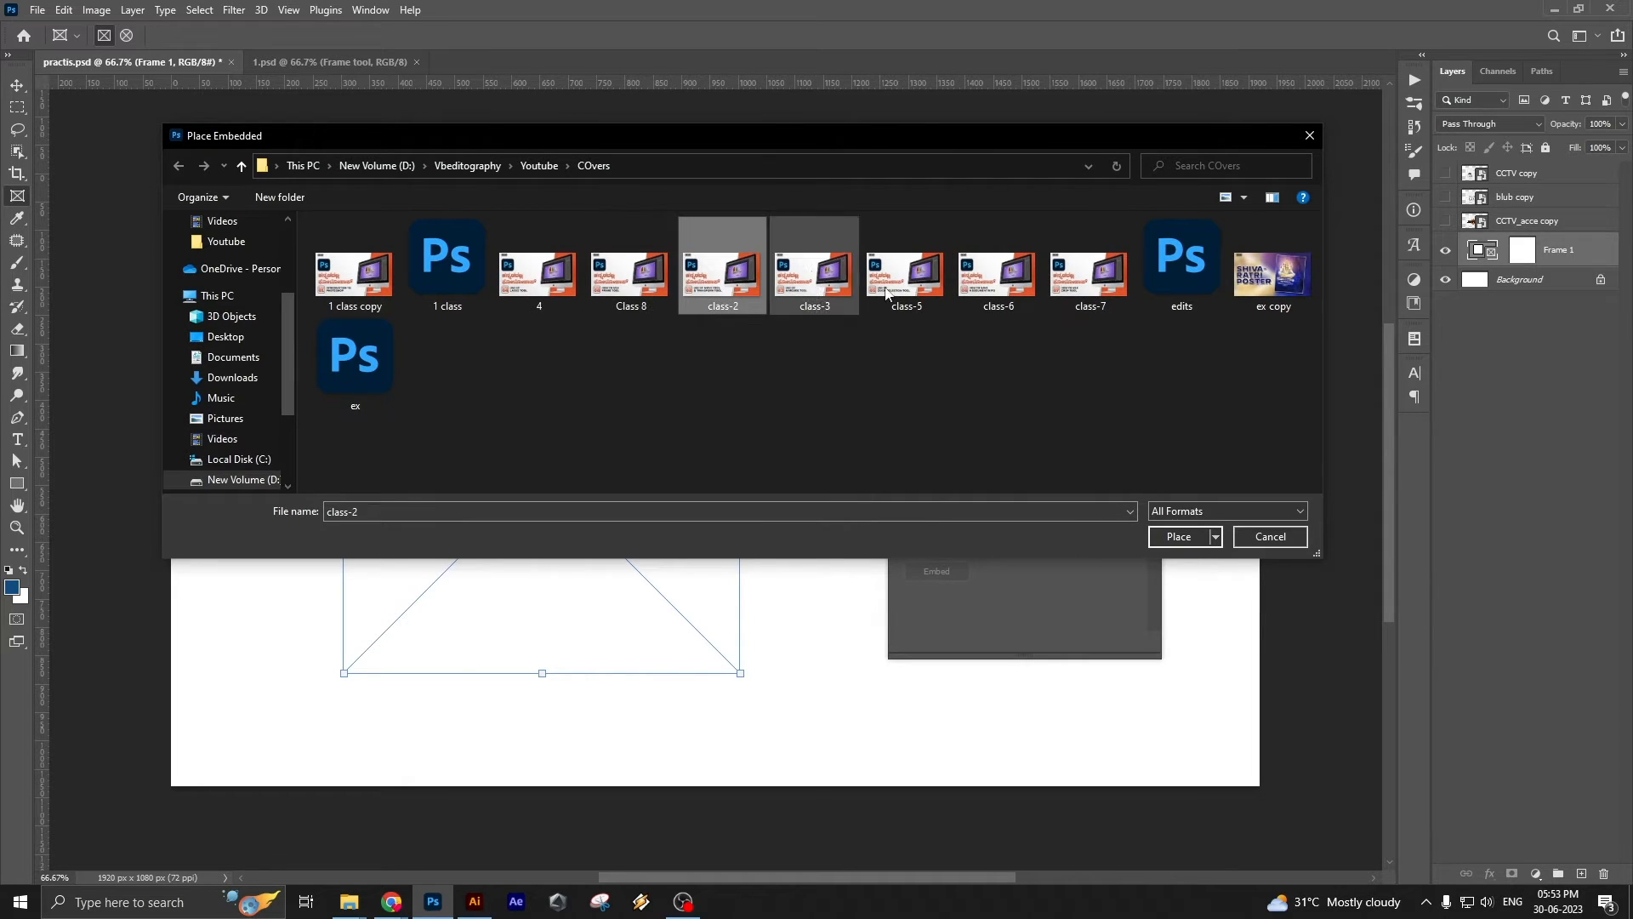
{"action": "left_click", "coordinate": [1106, 268]}
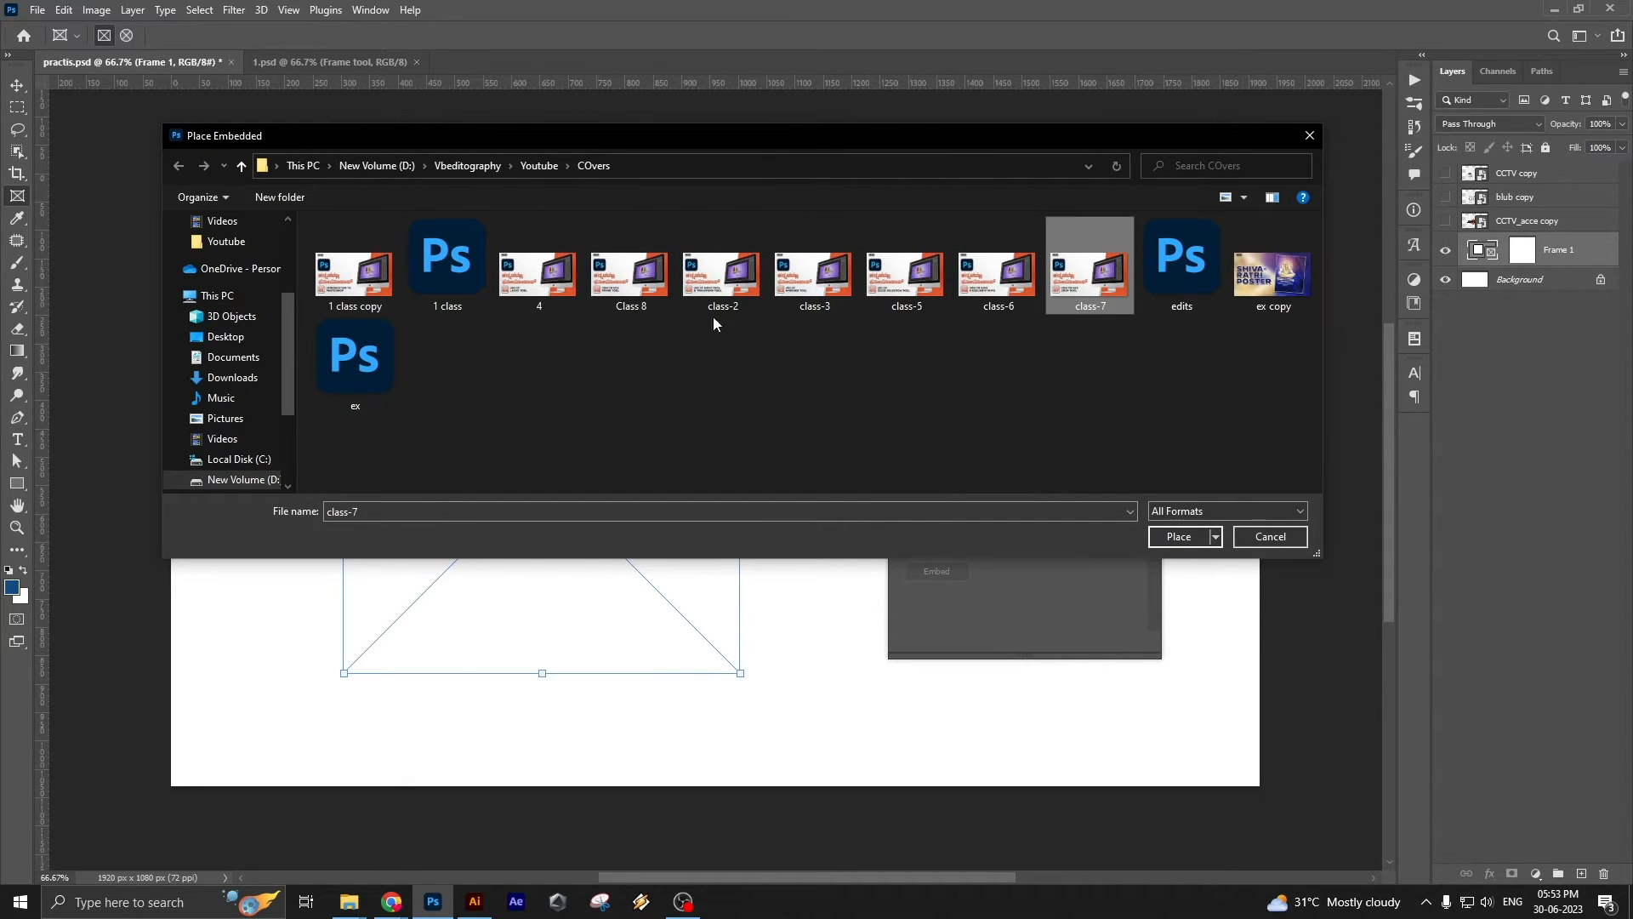
{"action": "left_click", "coordinate": [655, 283]}
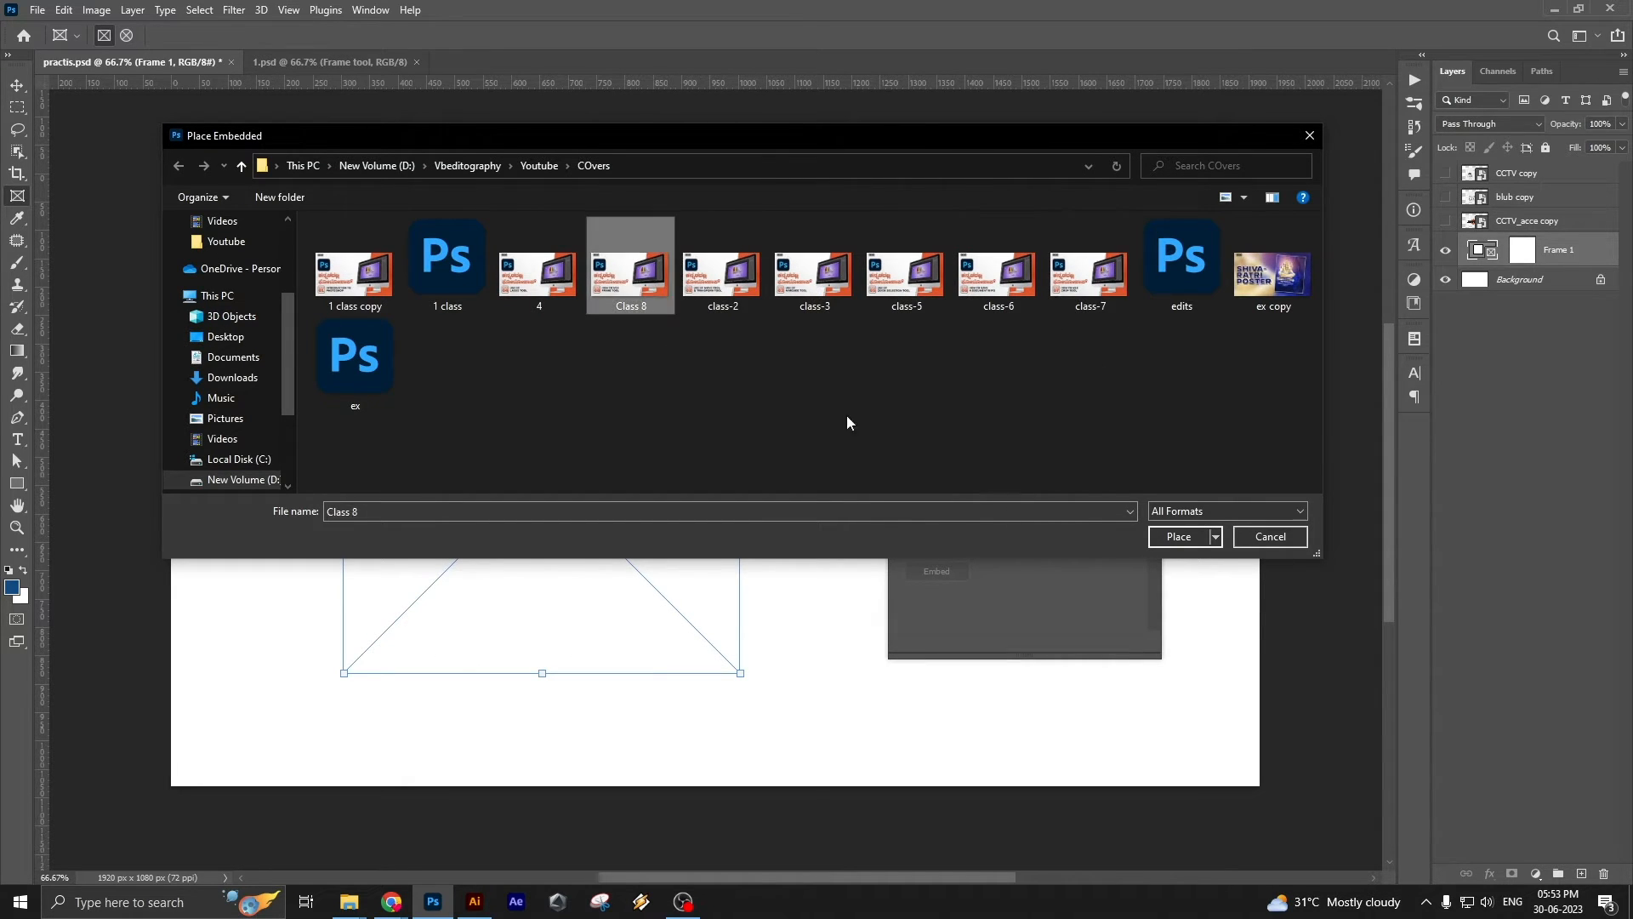
{"action": "left_click", "coordinate": [1180, 537]}
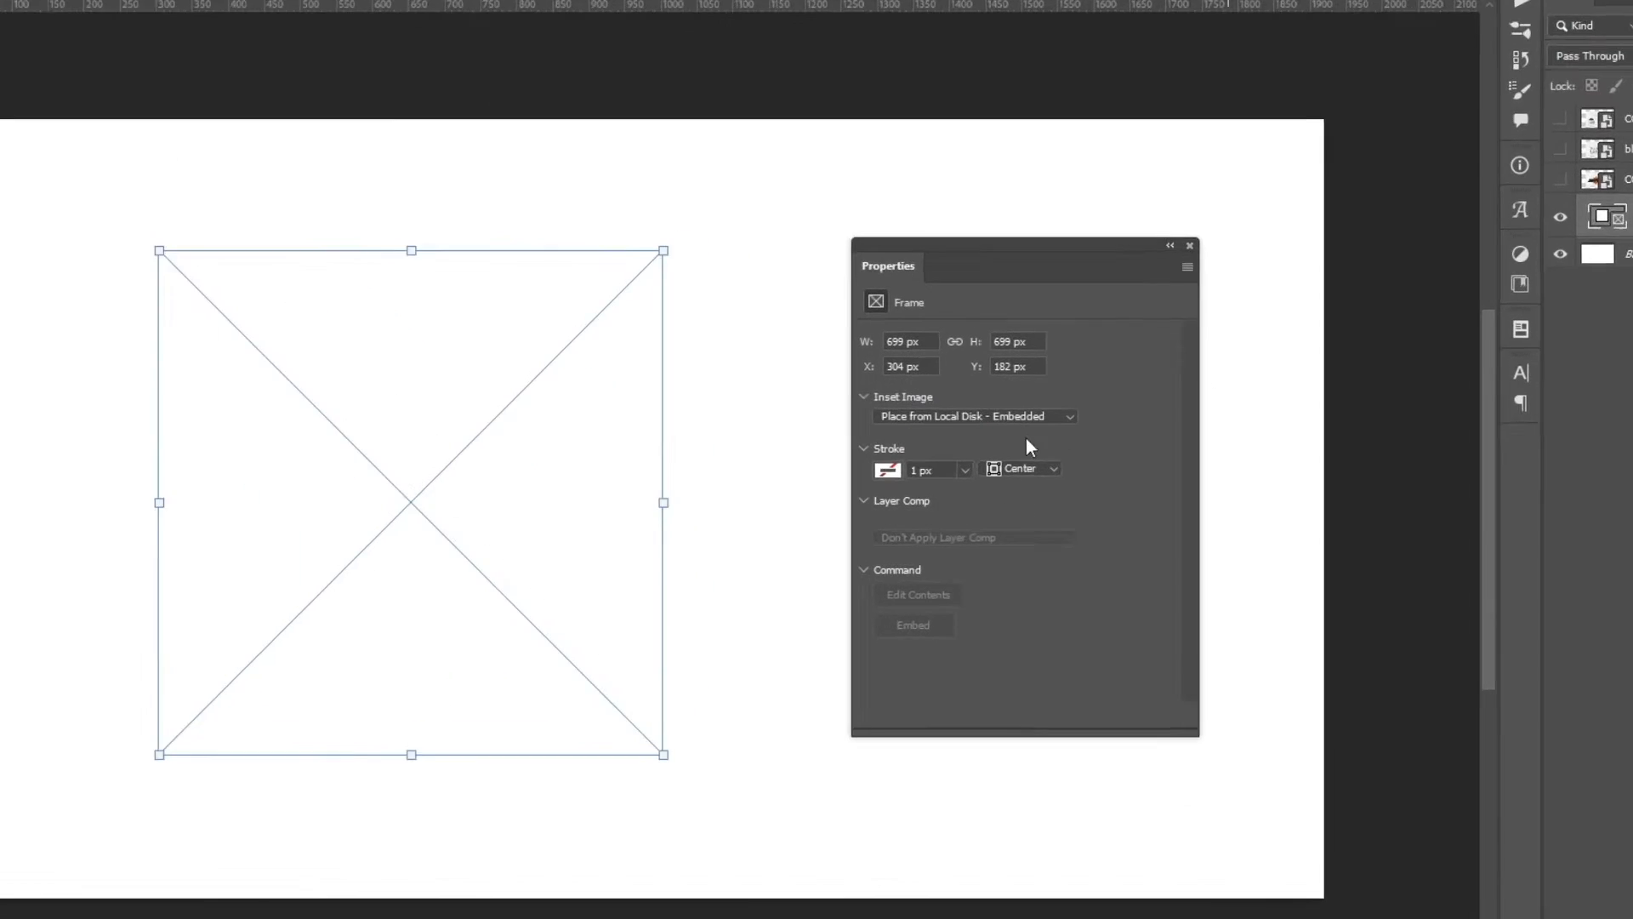
Place the Class 8 image into the empty frame as a linked local file and undo the placement
{"action": "left_click", "coordinate": [1010, 423]}
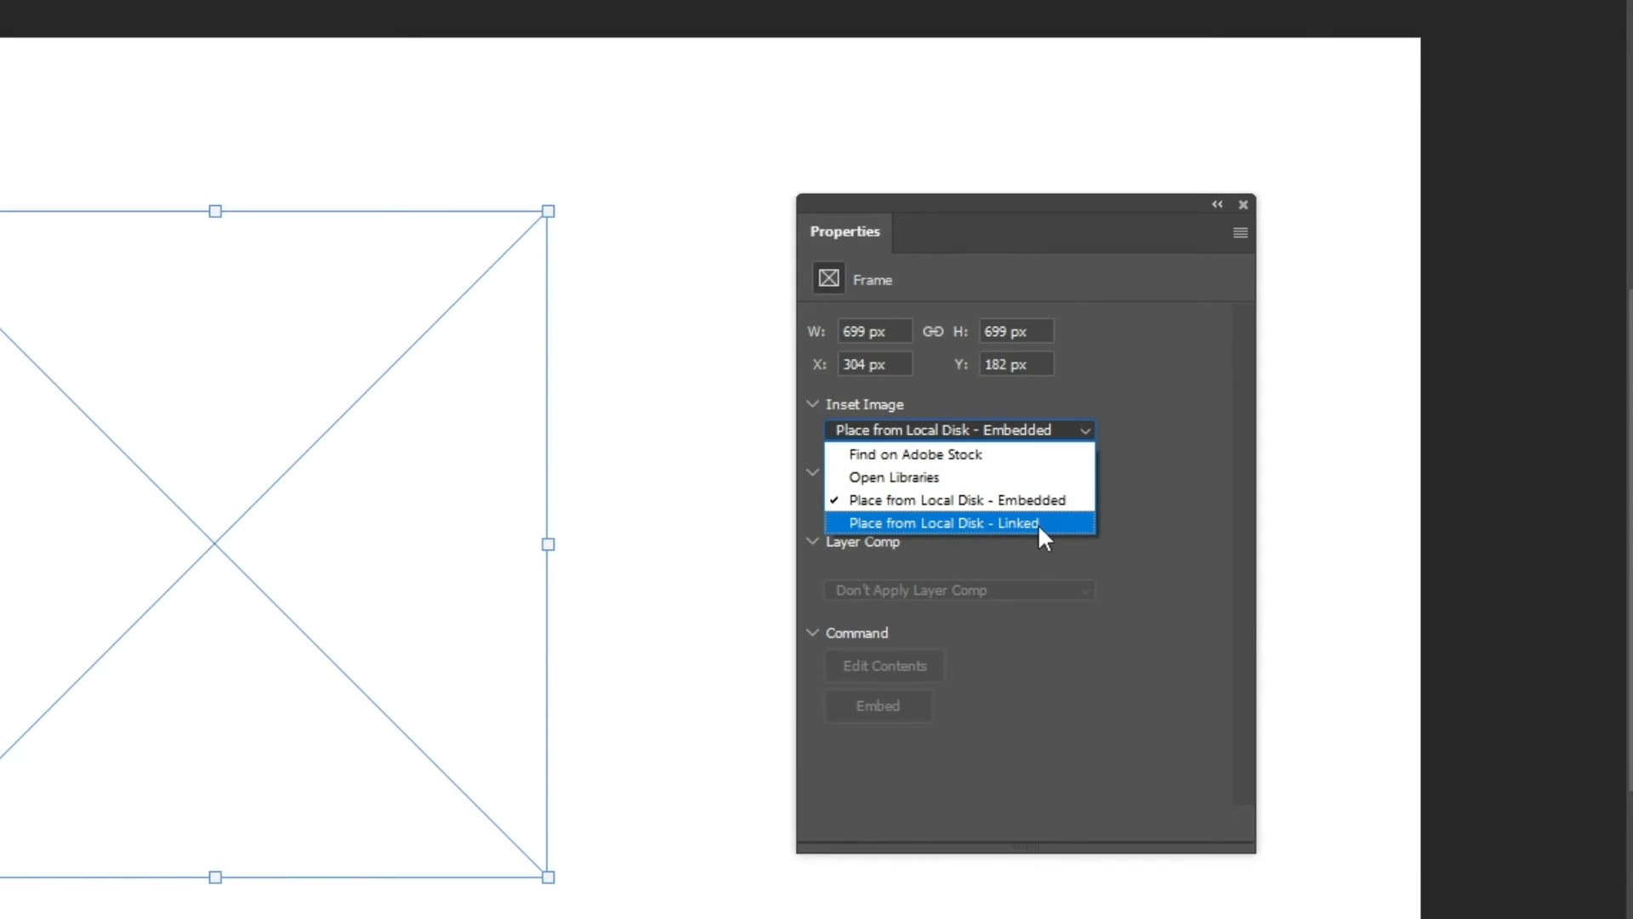
{"action": "left_click", "coordinate": [1037, 523]}
{"action": "left_click", "coordinate": [630, 268]}
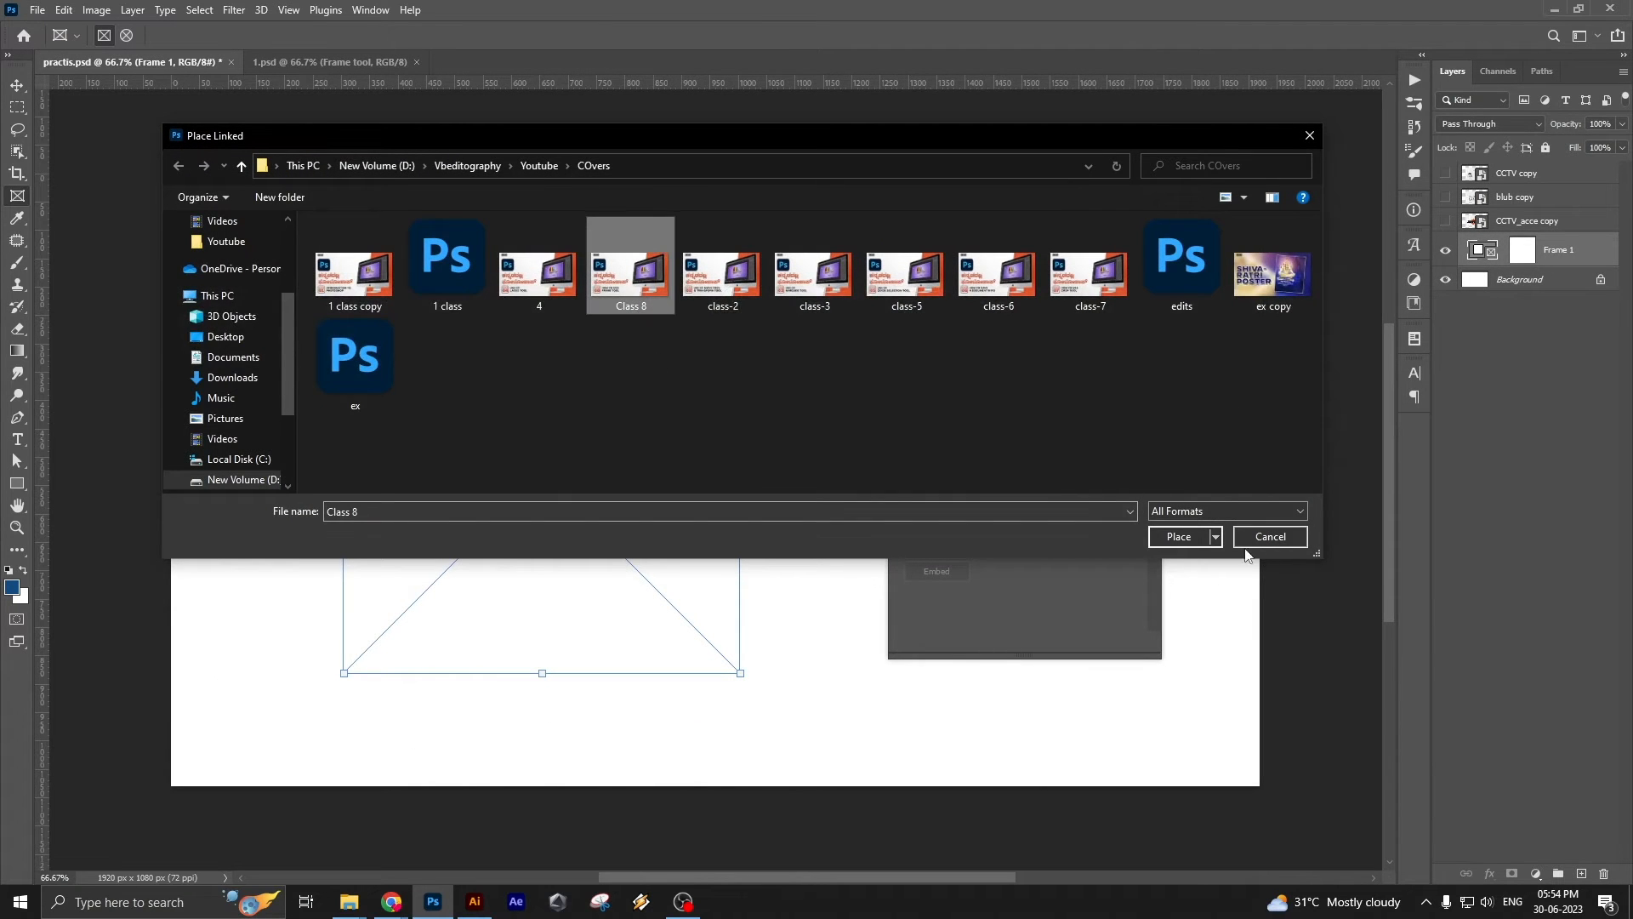
{"action": "left_click", "coordinate": [1186, 538]}
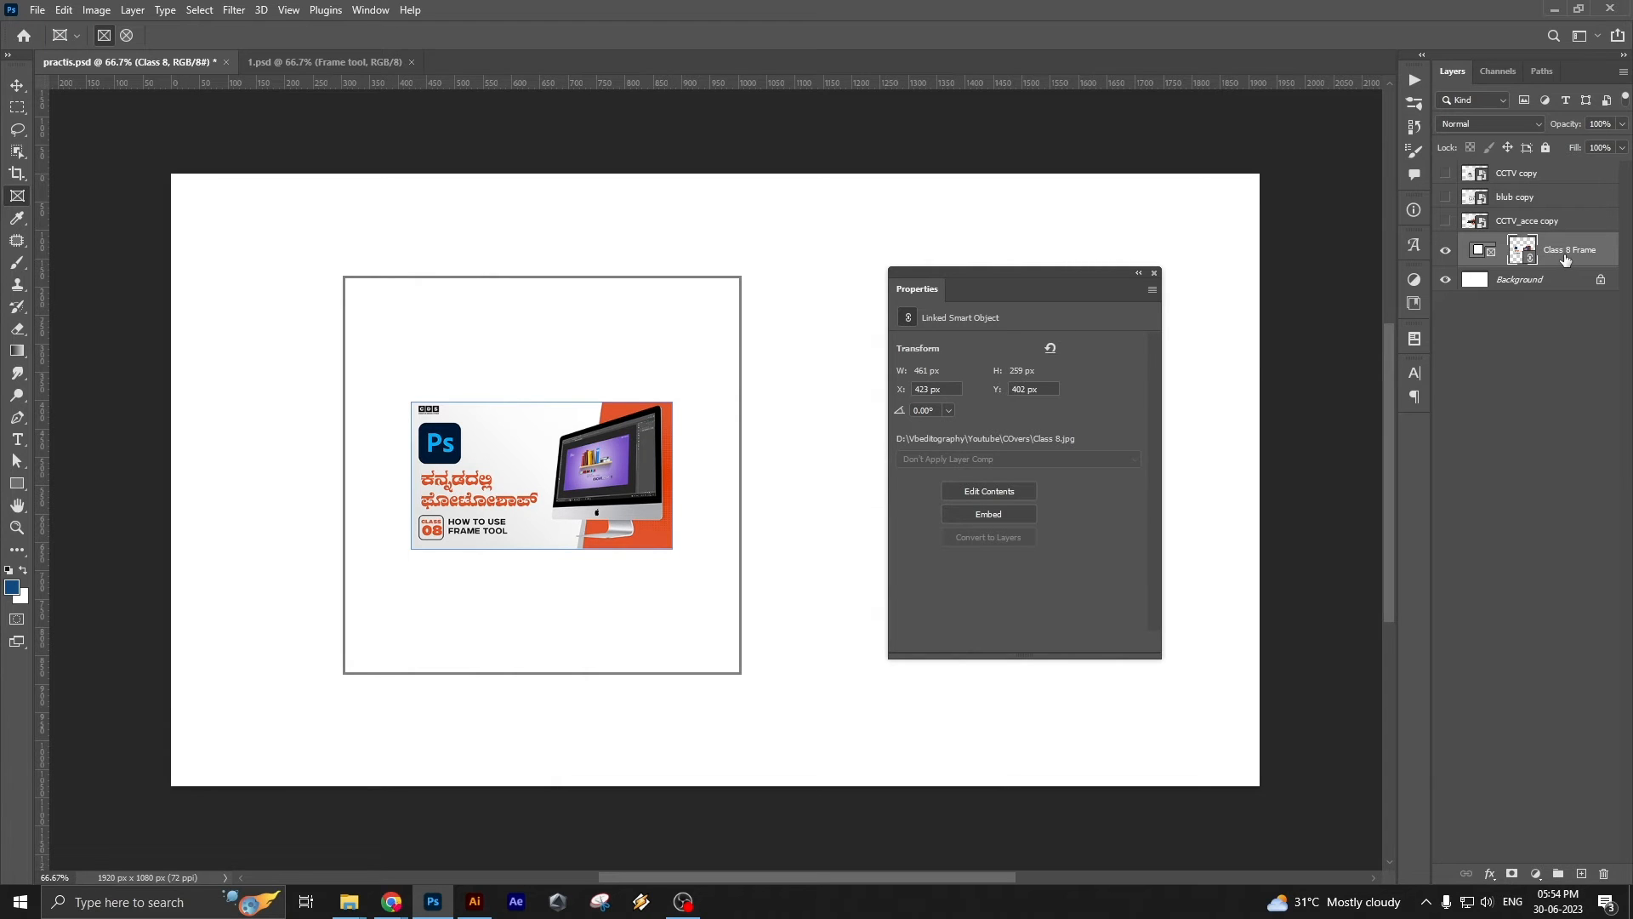
{"action": "key", "text": "ctrl+z"}
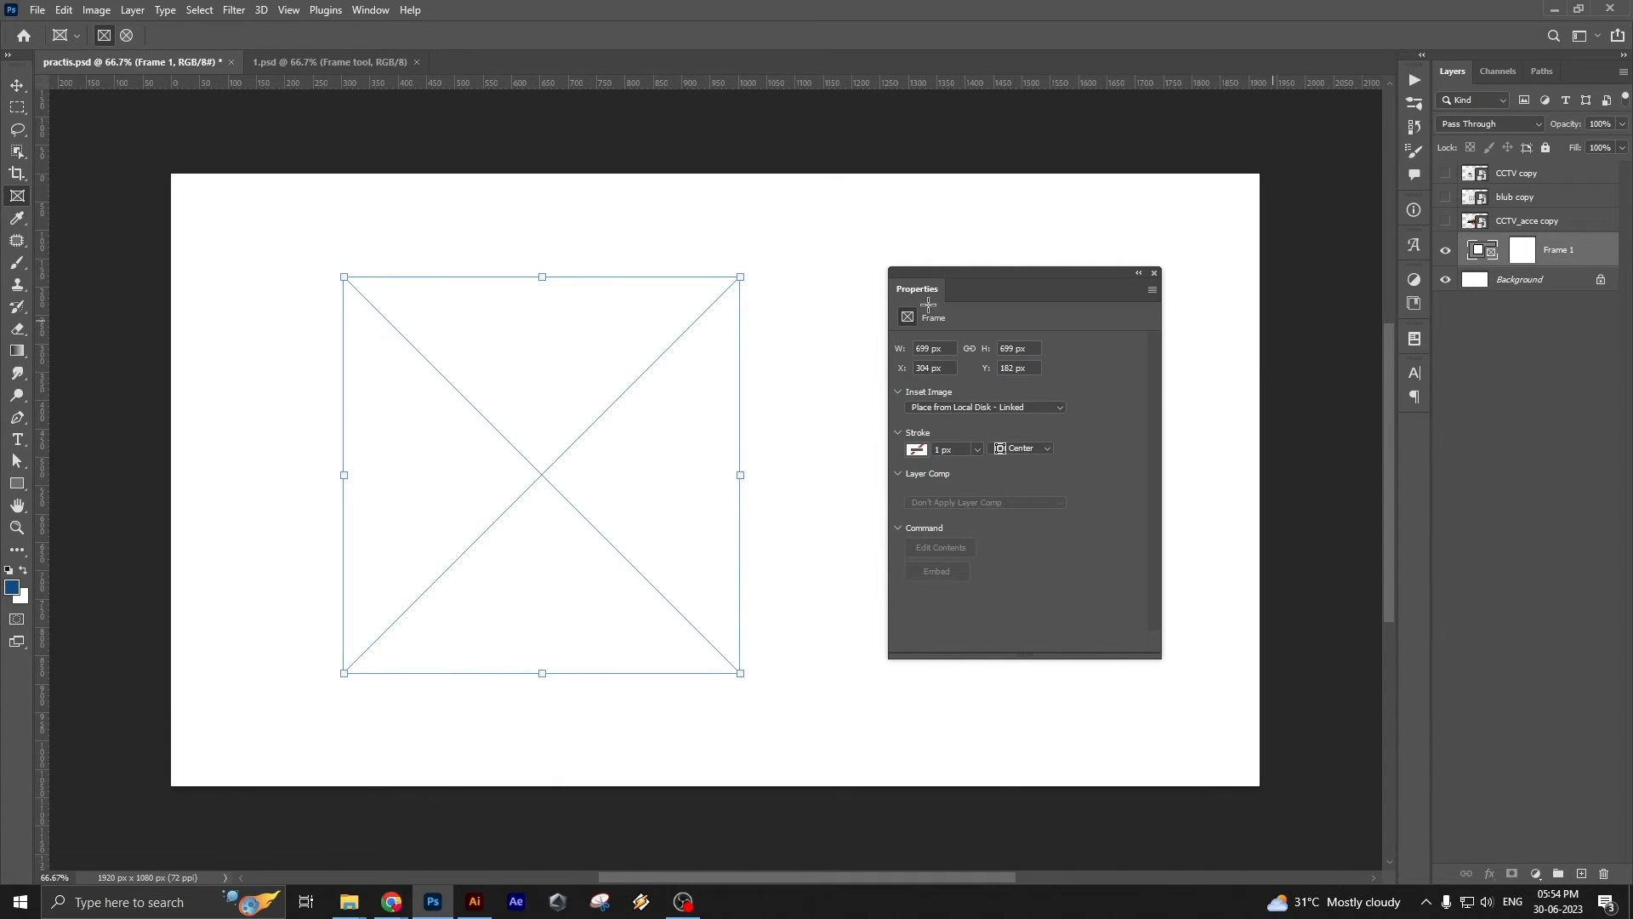
Try filling the empty frame with the CCTV_acce copy layer, undo it, and close the frame's properties
{"action": "key", "text": "v"}
{"action": "left_click_drag", "start_coordinate": [1497, 221], "coordinate": [1526, 244]}
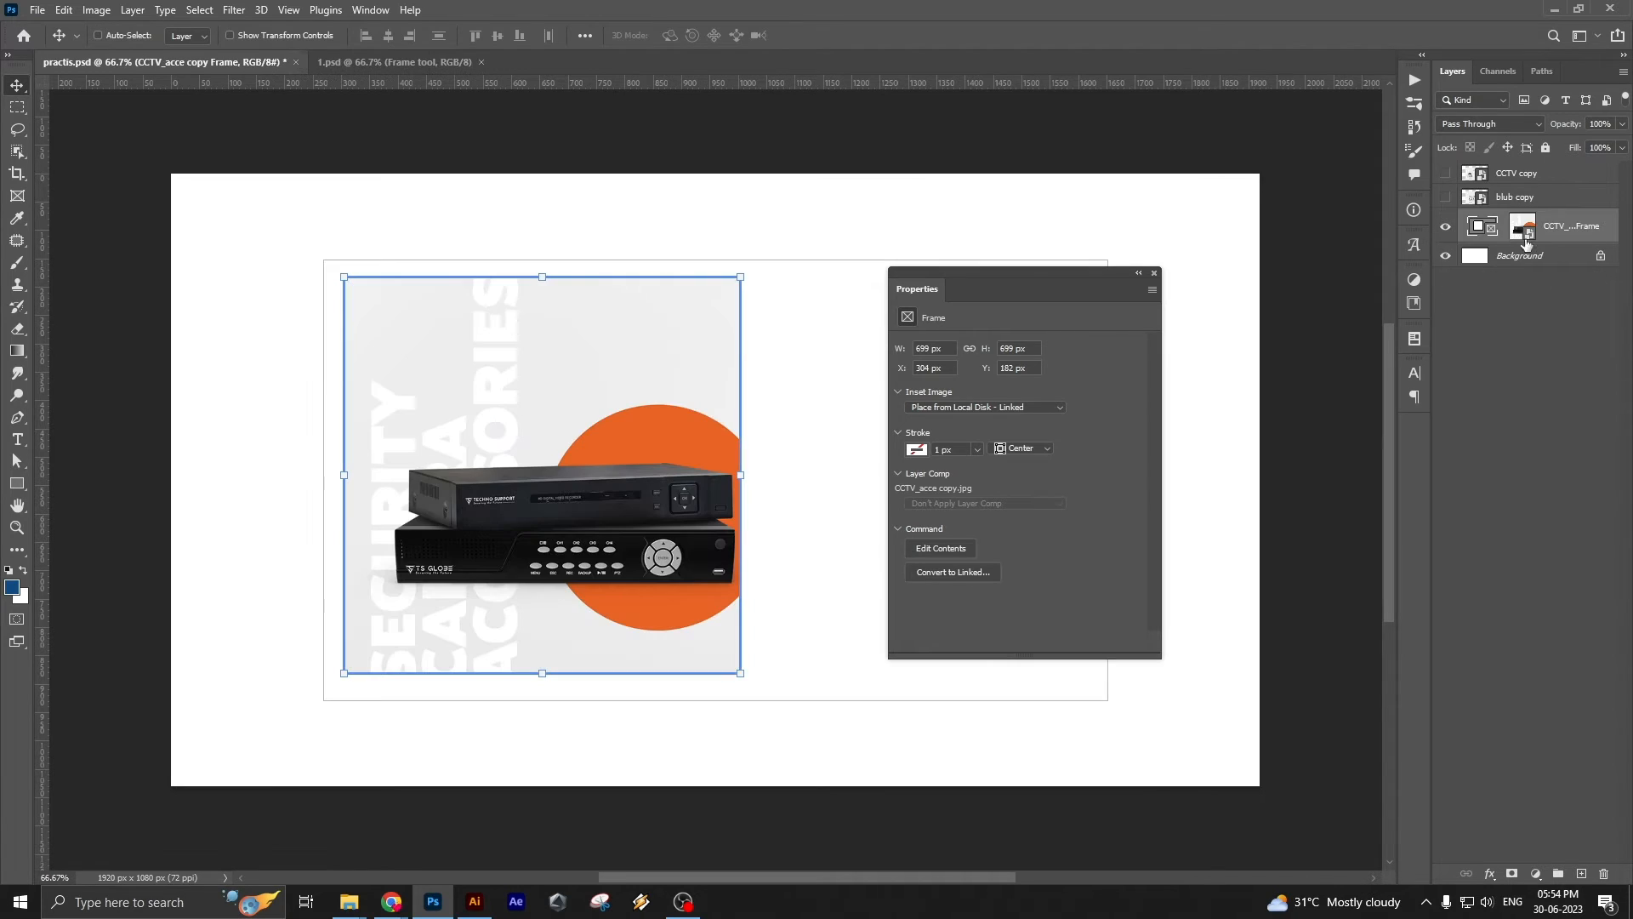
{"action": "key", "text": "ctrl+z"}
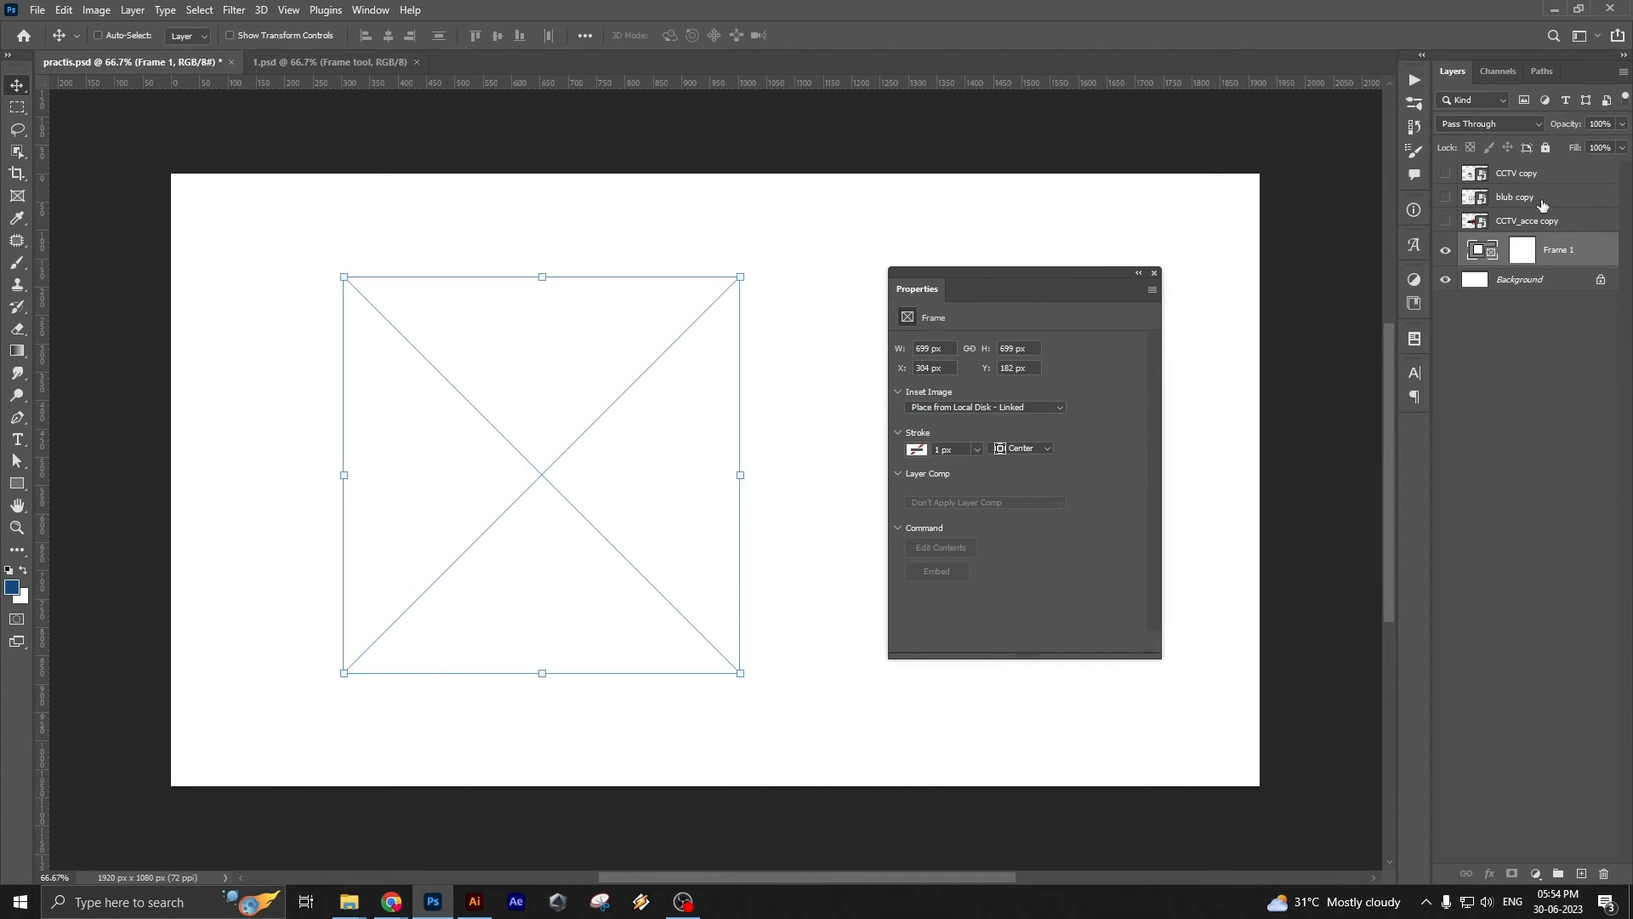
{"action": "left_click", "coordinate": [1542, 205]}
{"action": "left_click", "coordinate": [1570, 255]}
{"action": "left_click_drag", "start_coordinate": [1132, 289], "coordinate": [1418, 433]}
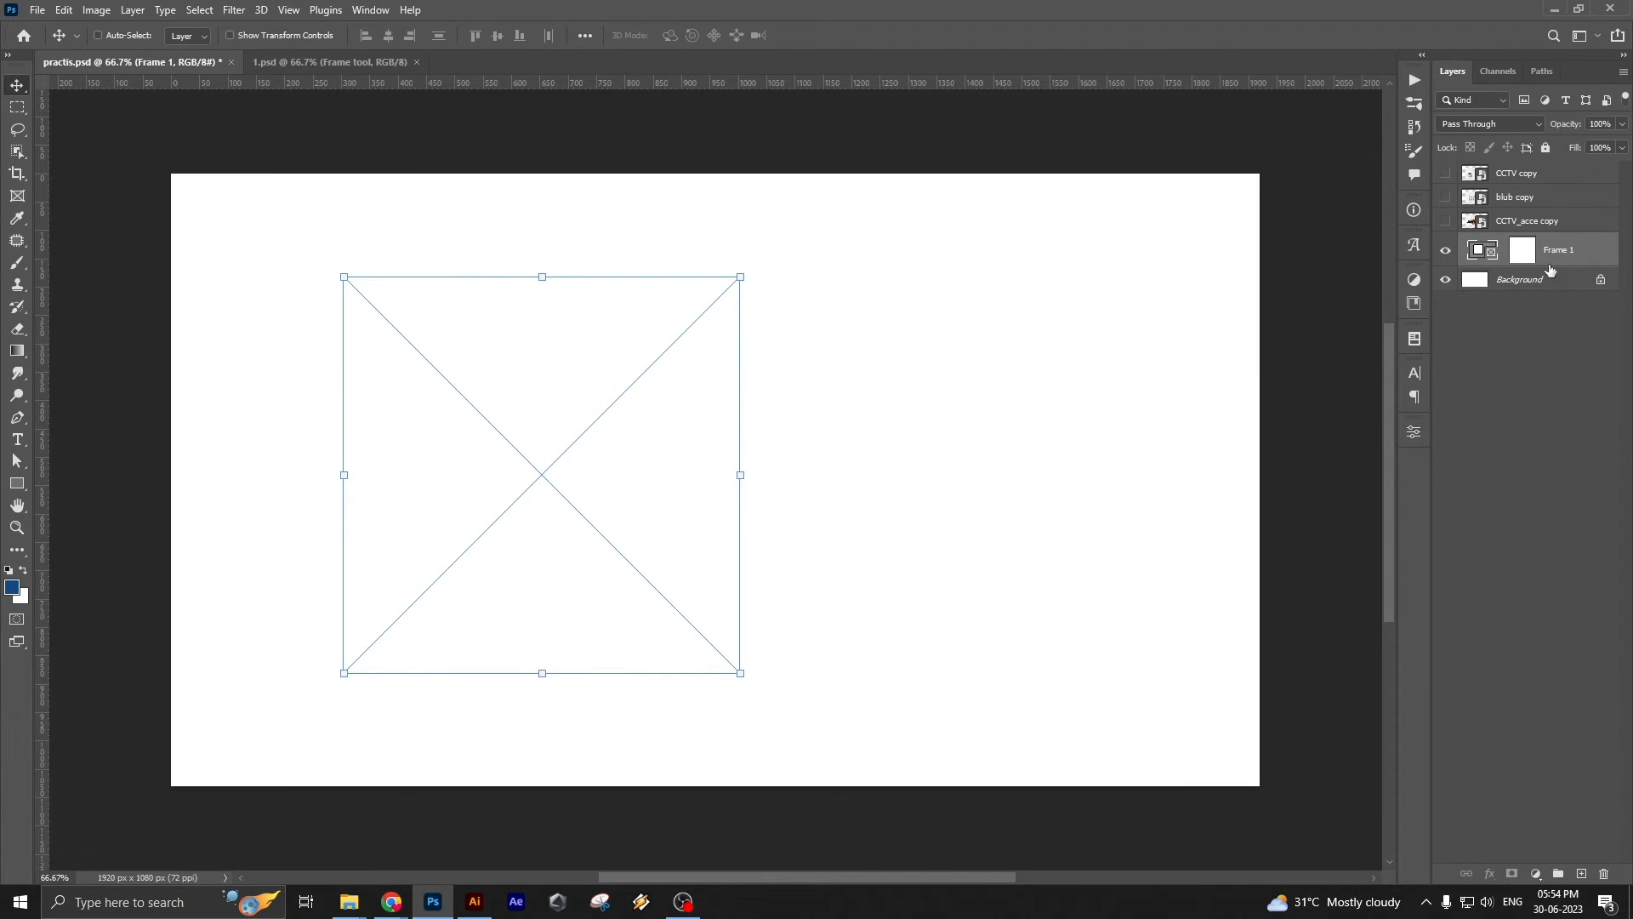
Hide the Frame 1 layer and show the CCTV copy image, moved slightly upward on the canvas
{"action": "left_click", "coordinate": [1443, 253]}
{"action": "left_click", "coordinate": [1445, 223]}
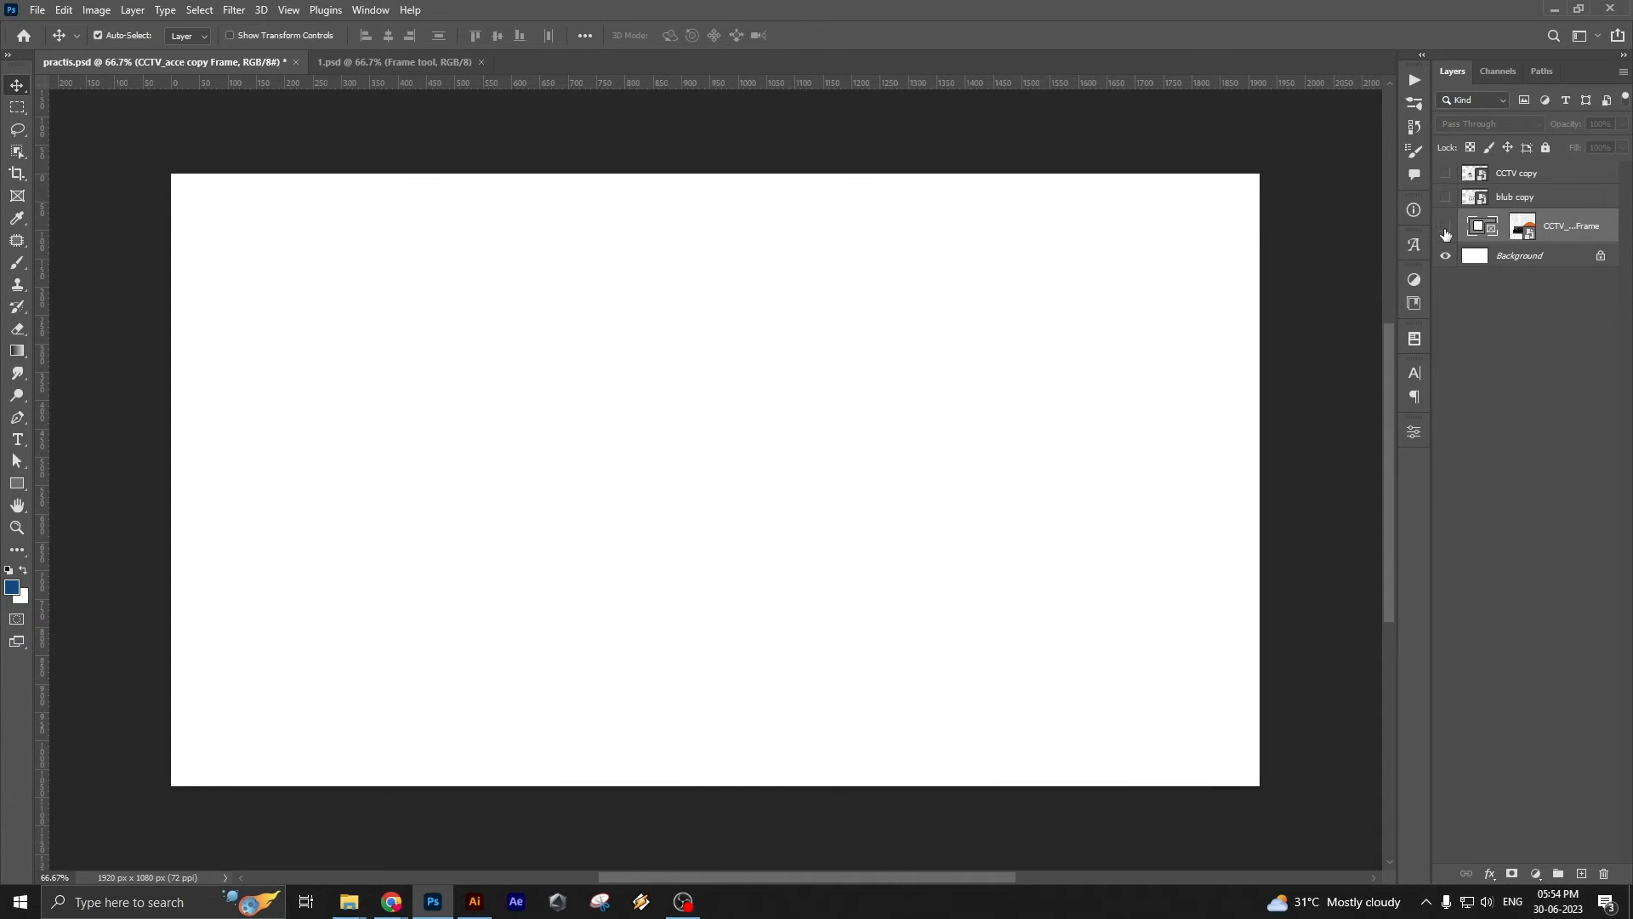
{"action": "key", "text": "ctrl+z"}
{"action": "left_click", "coordinate": [1517, 172]}
{"action": "left_click", "coordinate": [1445, 173]}
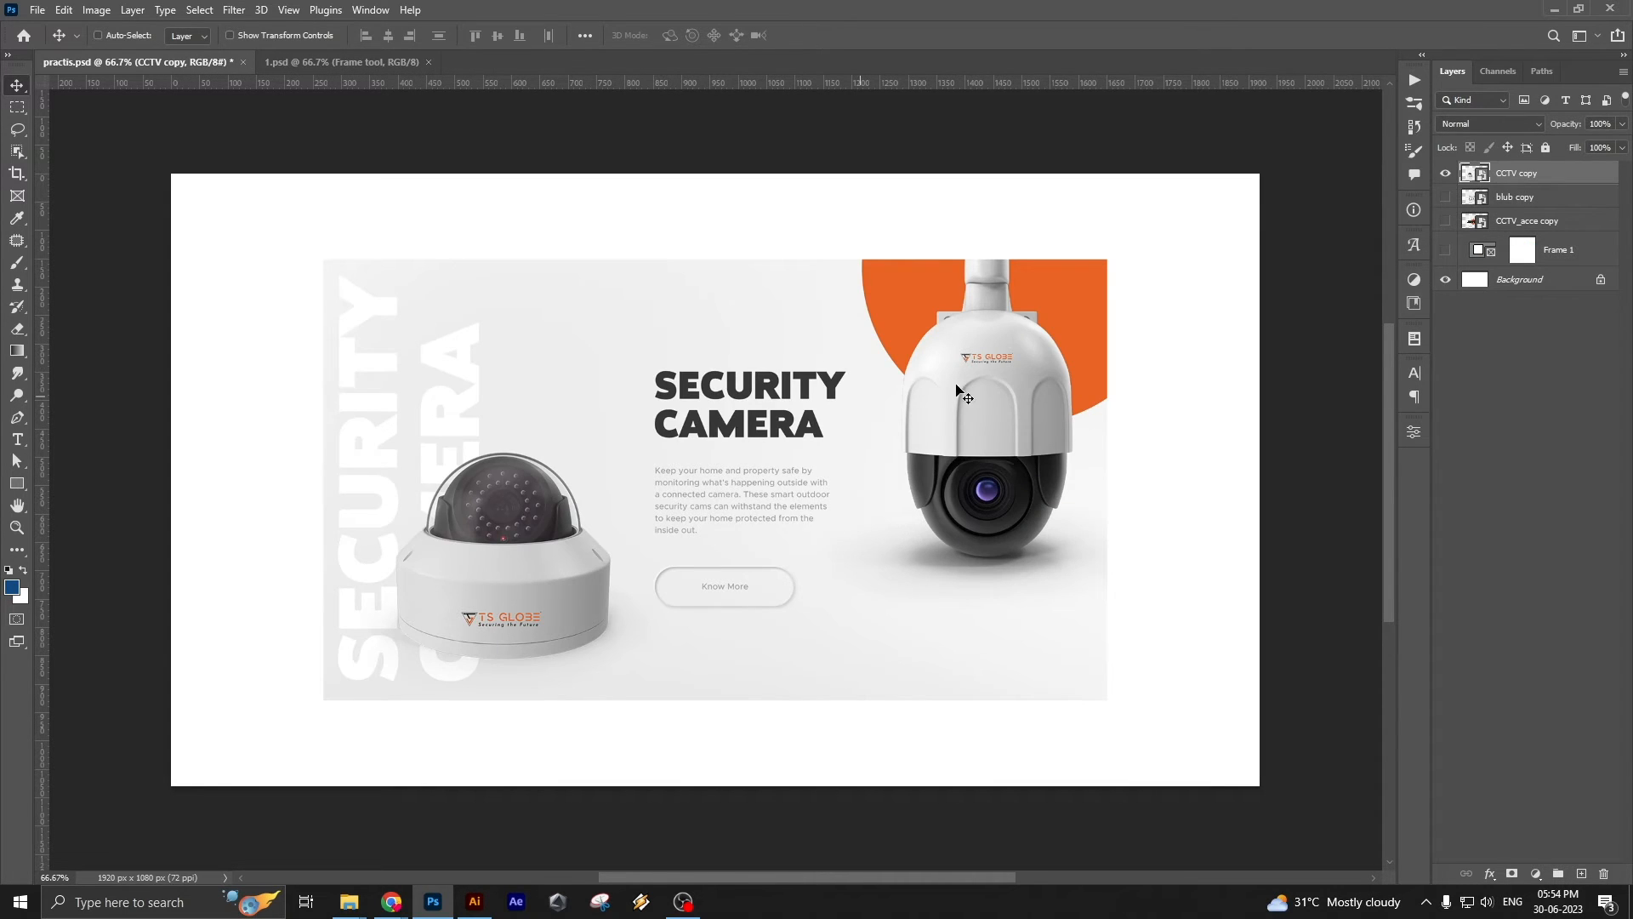
{"action": "mouse_move", "coordinate": [812, 453]}
{"action": "left_mouse_down"}
{"action": "mouse_move", "coordinate": [681, 421]}
{"action": "mouse_move", "coordinate": [813, 431]}
{"action": "left_mouse_up"}
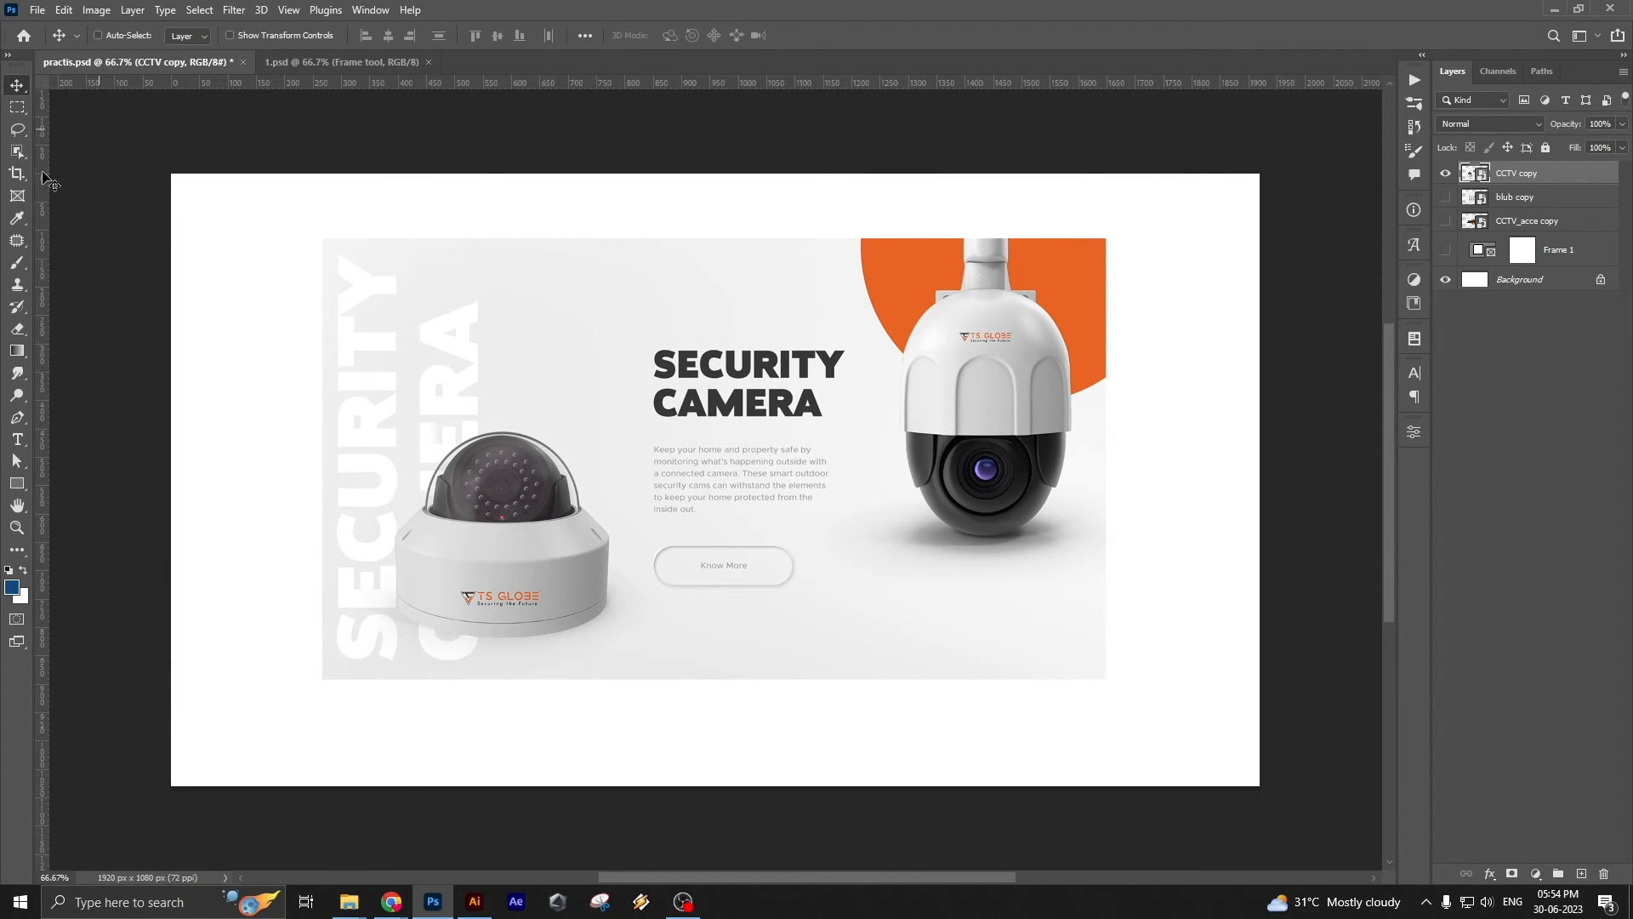
Draw a square frame over the hanging camera at the right end of the CCTV copy image
{"action": "key", "text": "k"}
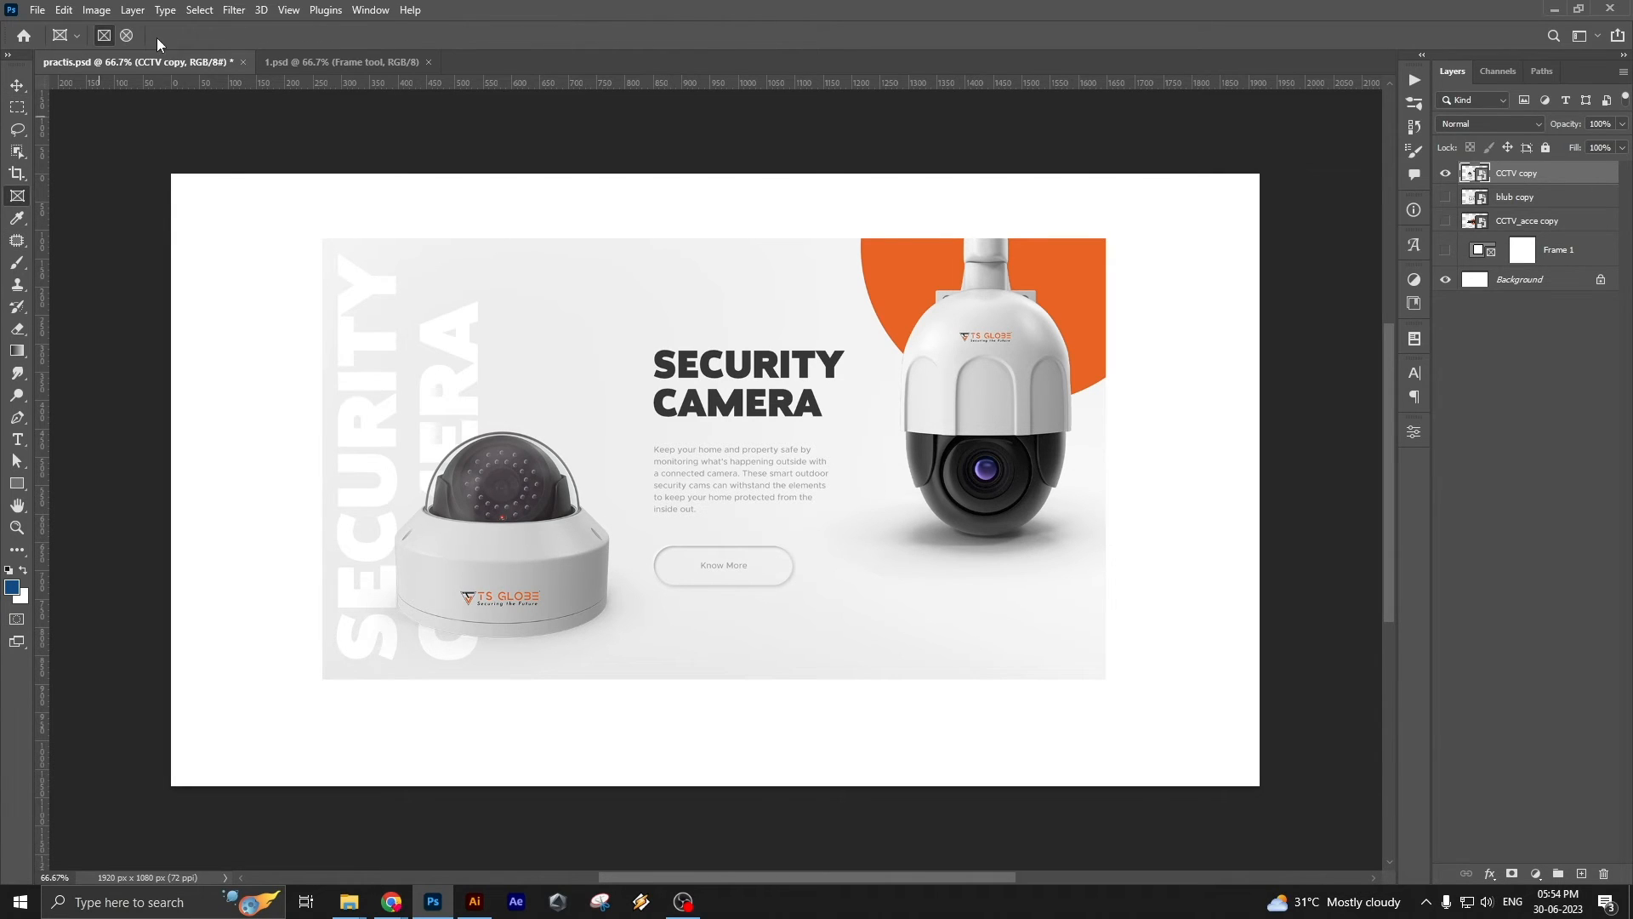
{"action": "left_click_drag", "start_coordinate": [818, 220], "coordinate": [1177, 580]}
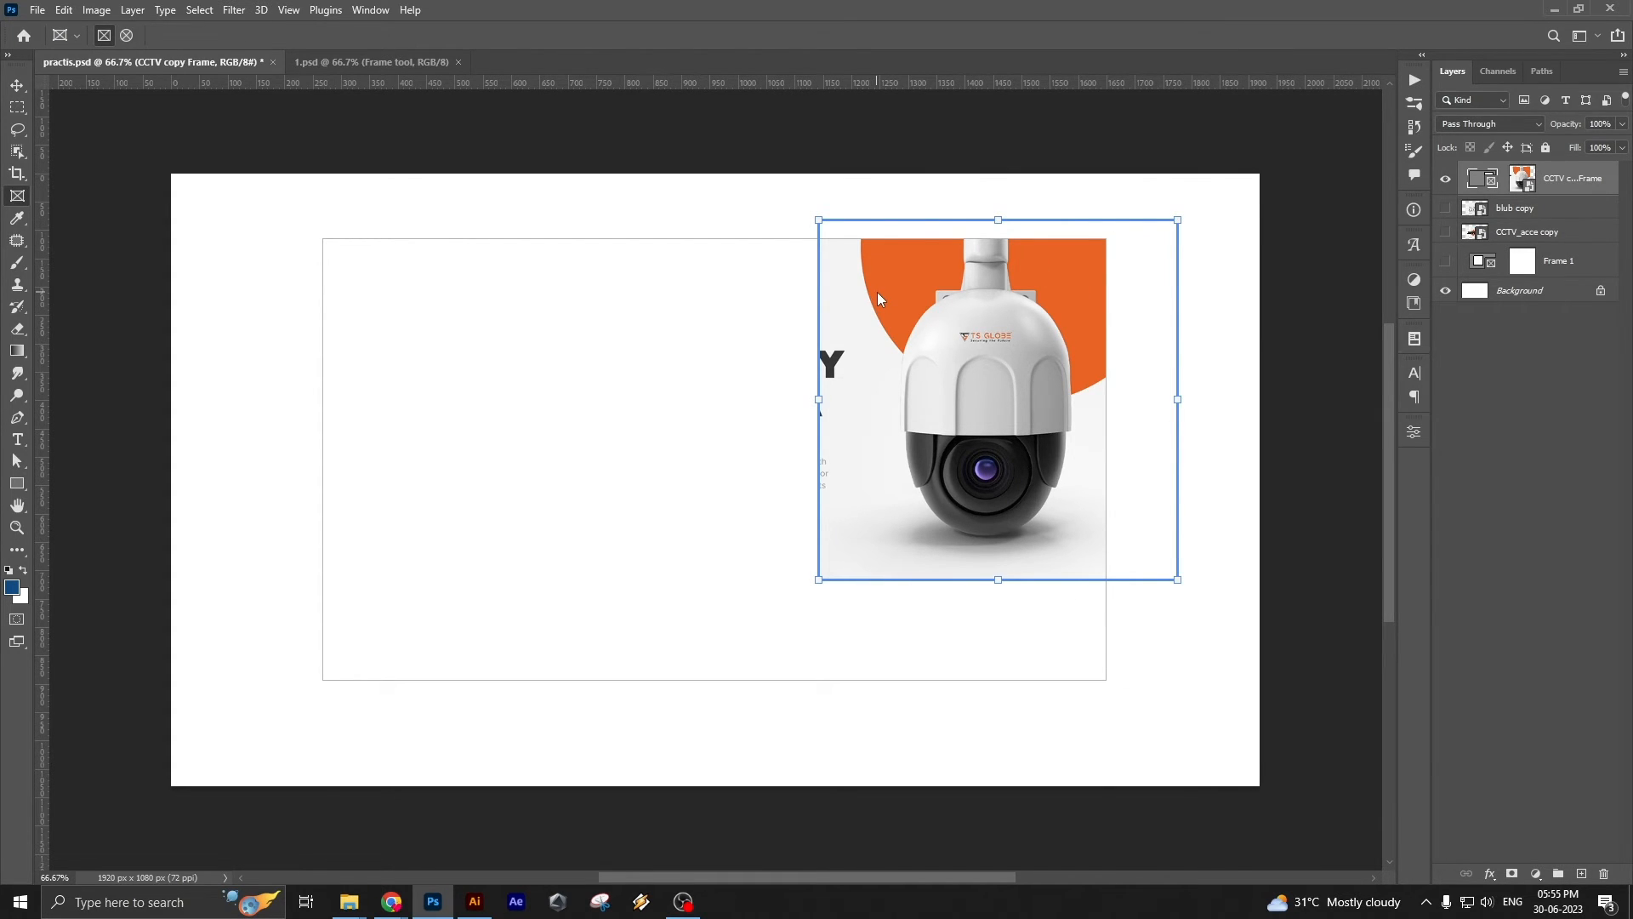
{"action": "double_click", "coordinate": [952, 294]}
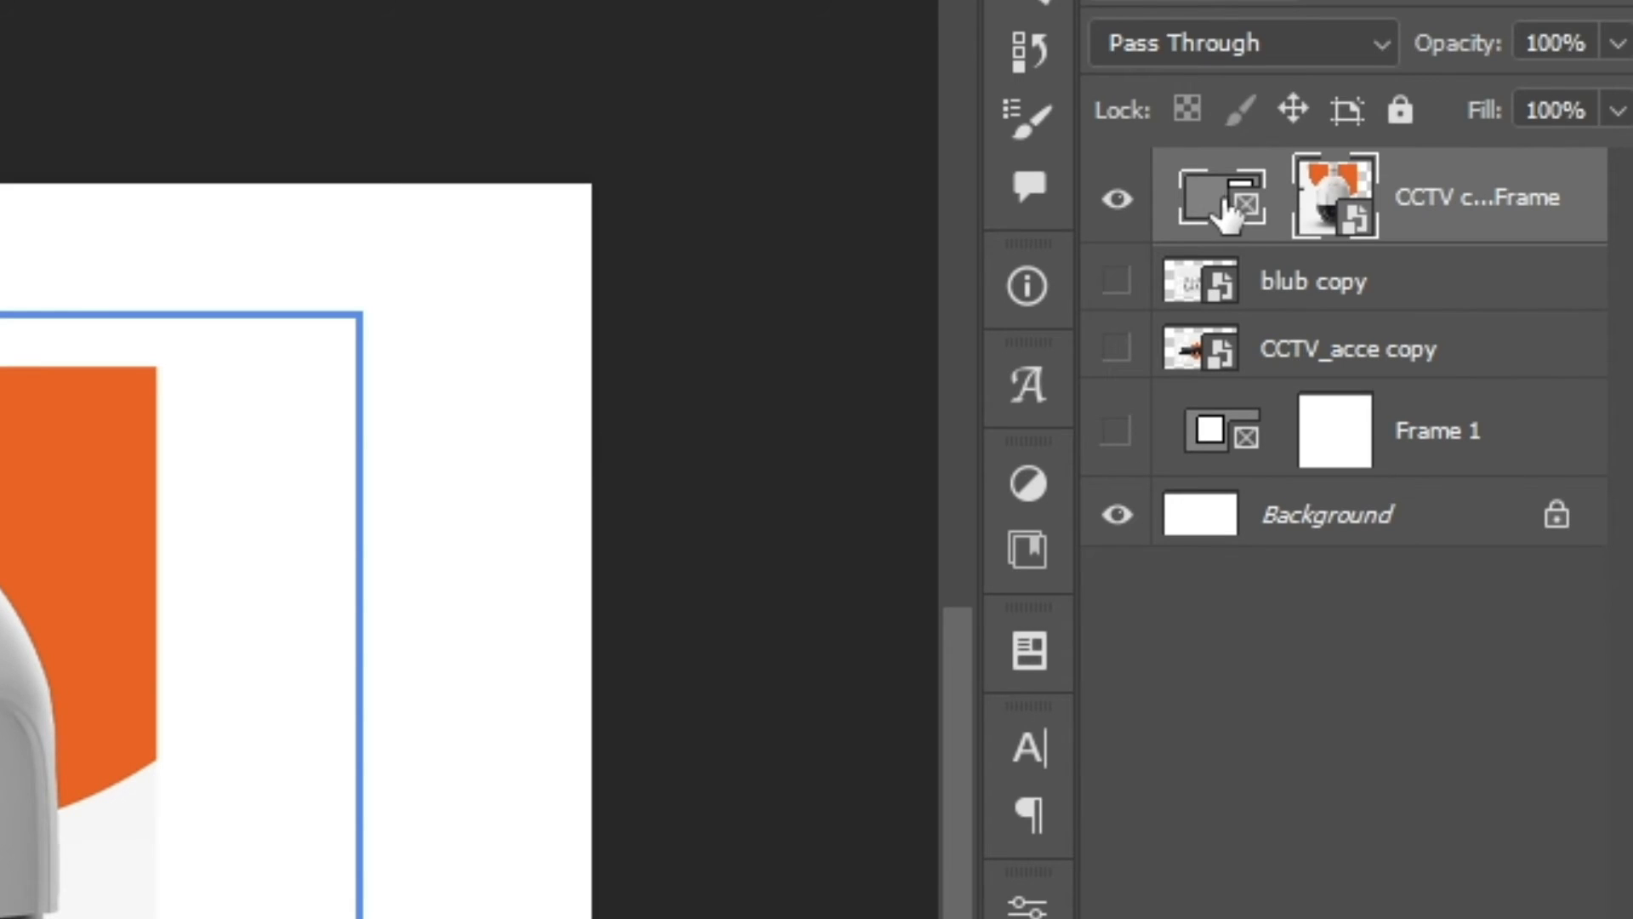
Reposition only the image inside the frame so the hanging camera sits near the frame's right edge
{"action": "left_click", "coordinate": [1327, 208]}
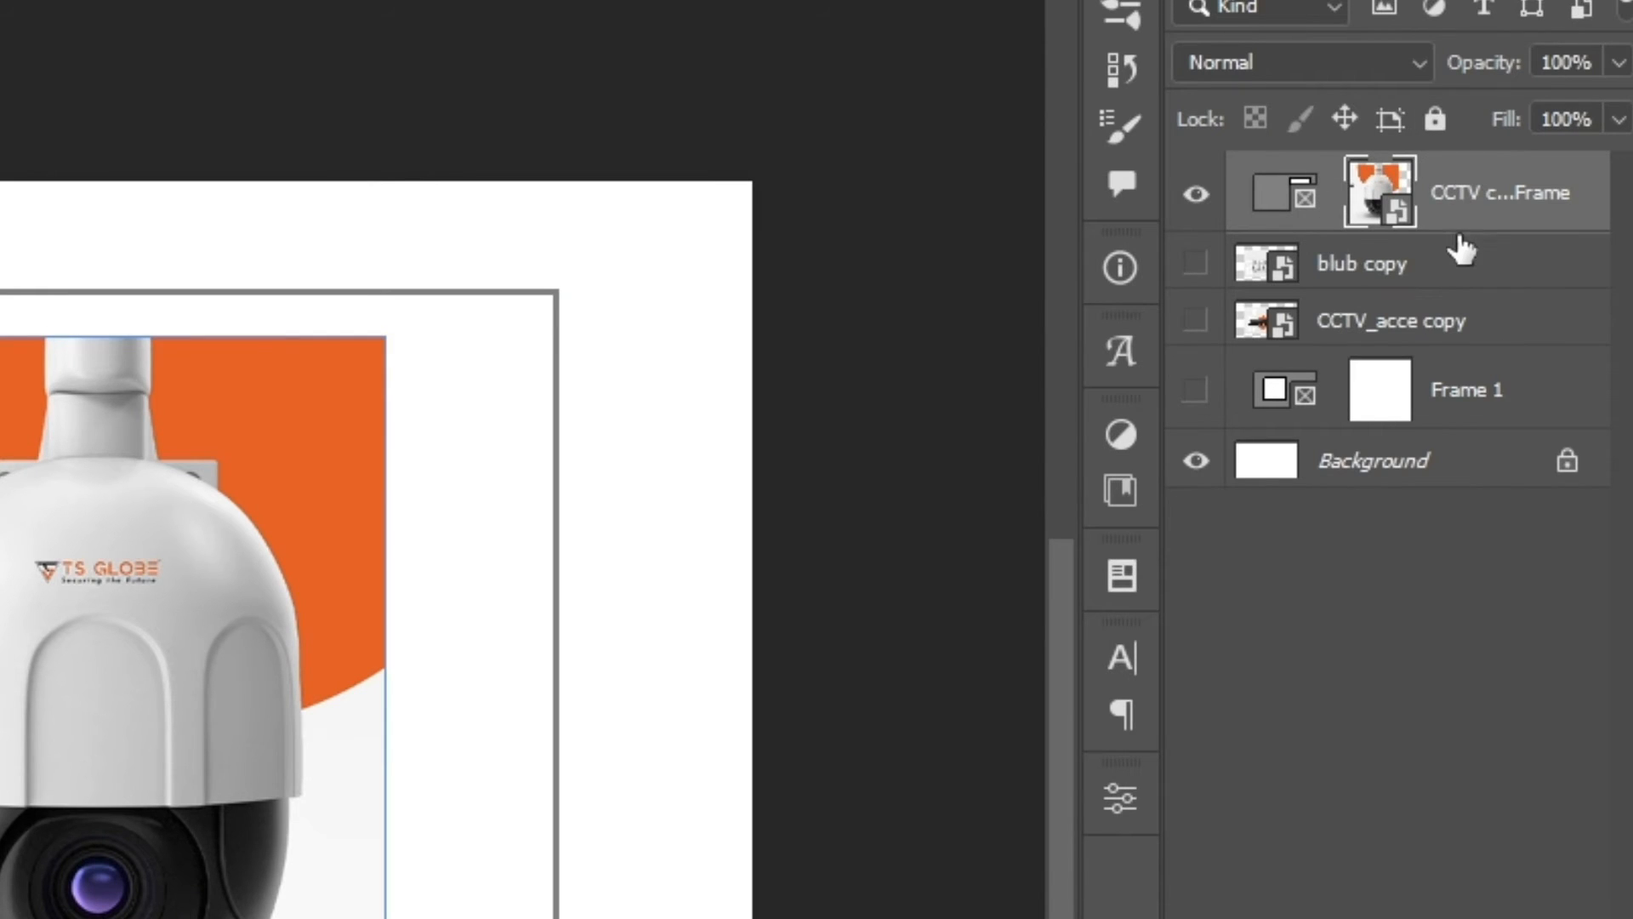
{"action": "left_click_drag", "start_coordinate": [104, 725], "coordinate": [441, 752]}
{"action": "key", "text": "ctrl+z"}
{"action": "key", "text": "v"}
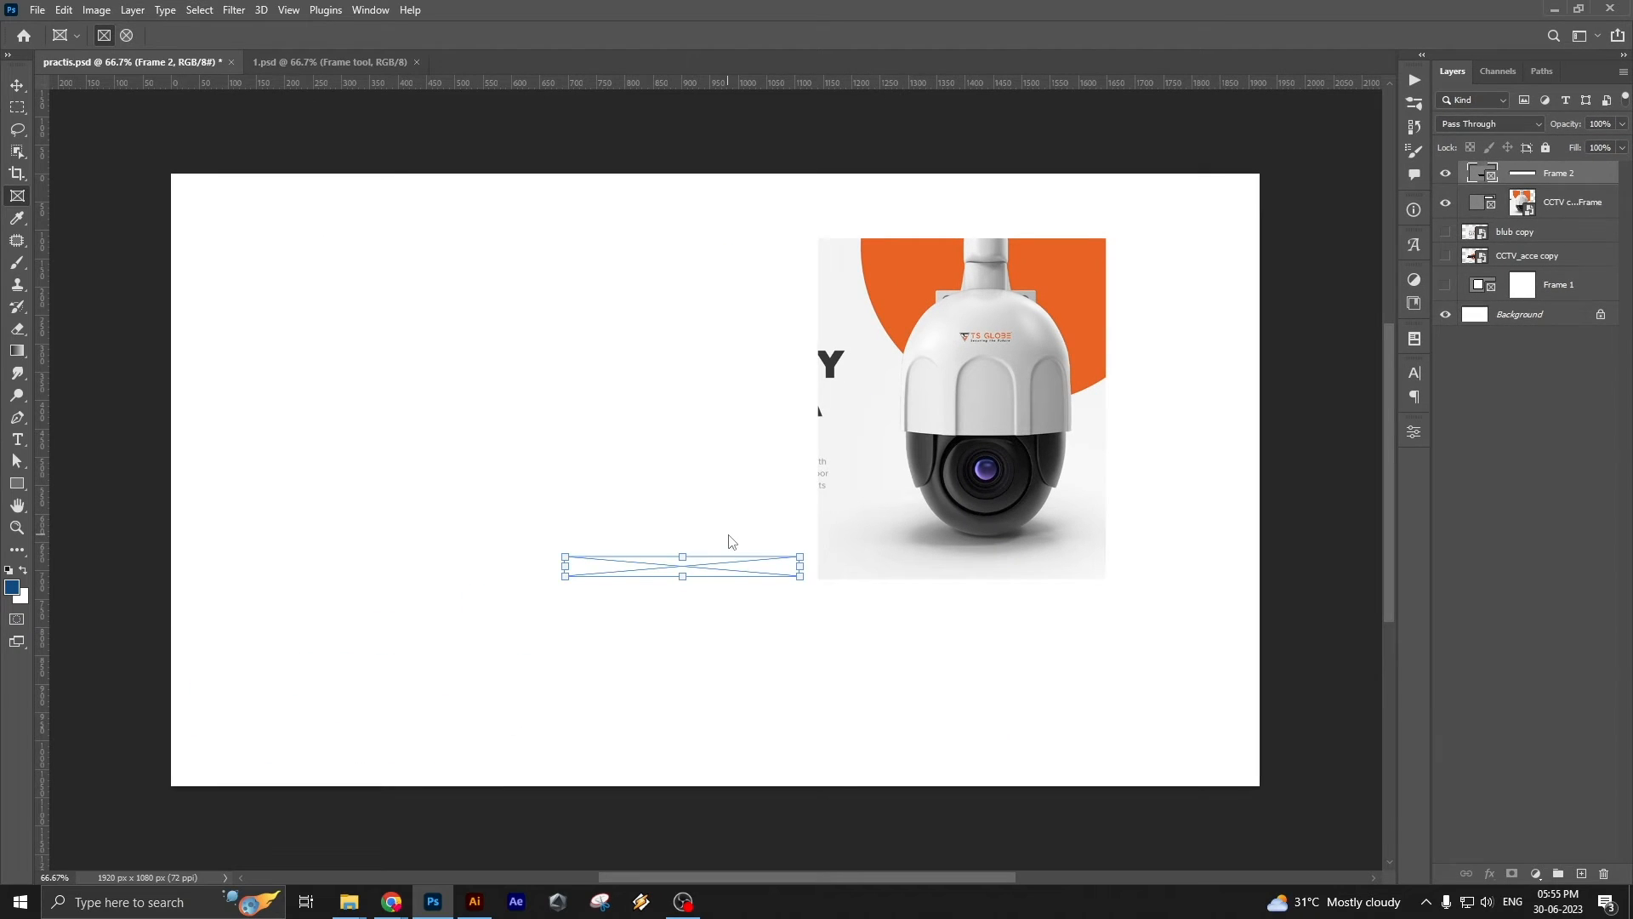
{"action": "left_click_drag", "start_coordinate": [627, 525], "coordinate": [778, 464]}
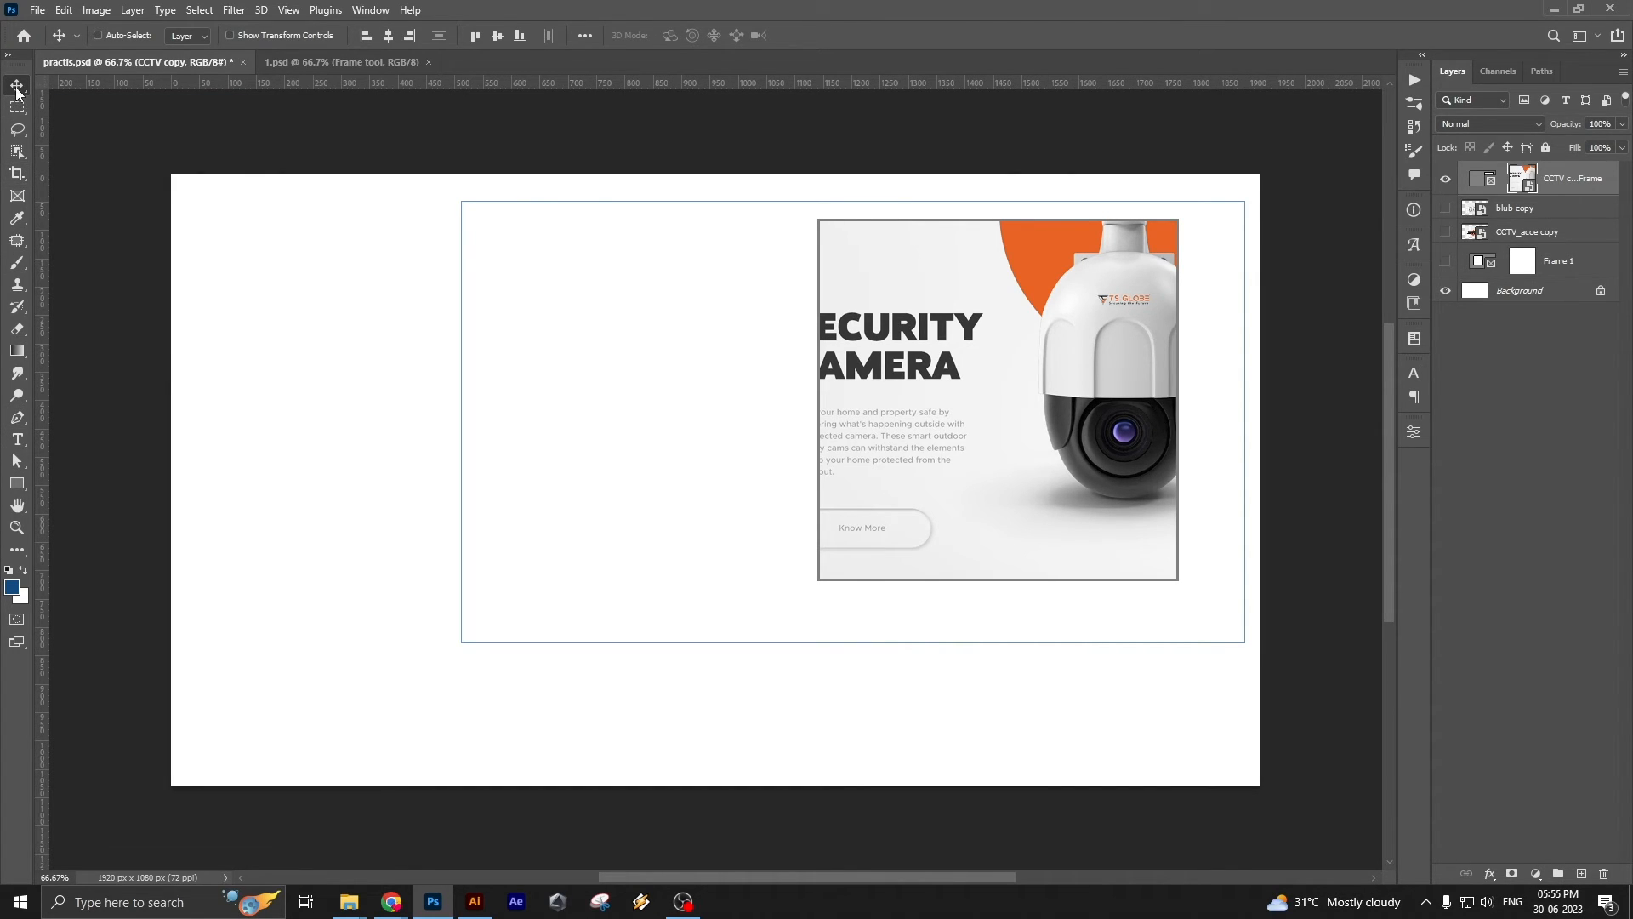
{"action": "left_click_drag", "start_coordinate": [1028, 398], "coordinate": [984, 424]}
Move the frame together with its image to the left half of the canvas and enlarge only the frame toward its lower right
{"action": "left_click", "coordinate": [1075, 396]}
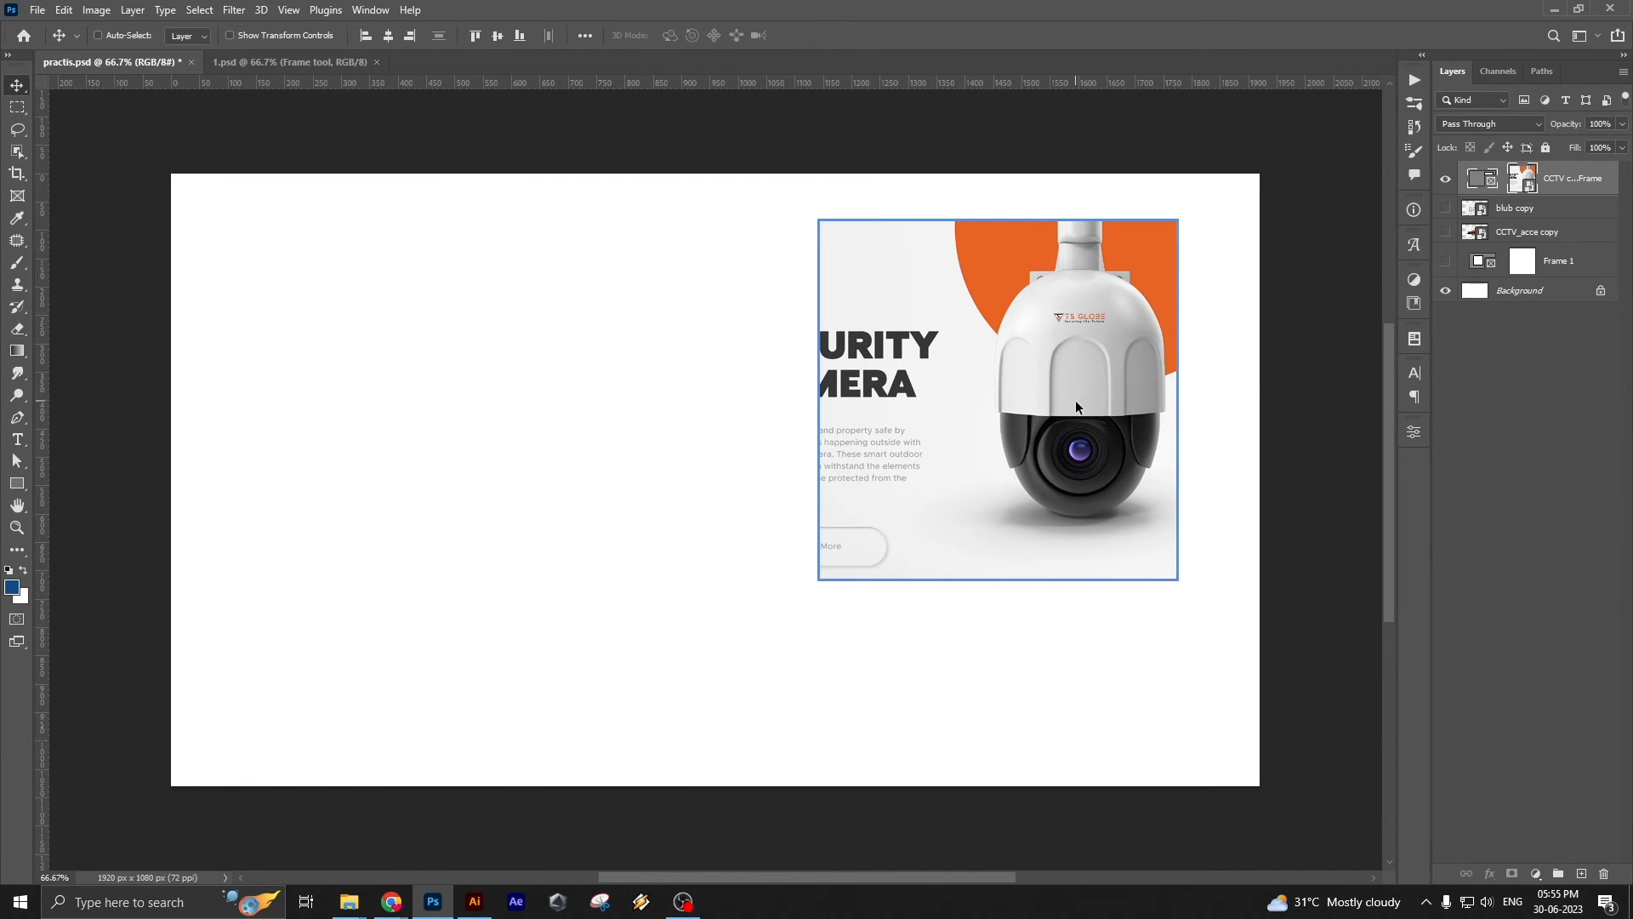
{"action": "left_click_drag", "start_coordinate": [1009, 405], "coordinate": [640, 382]}
{"action": "left_click", "coordinate": [1509, 187]}
{"action": "left_click", "coordinate": [1481, 179]}
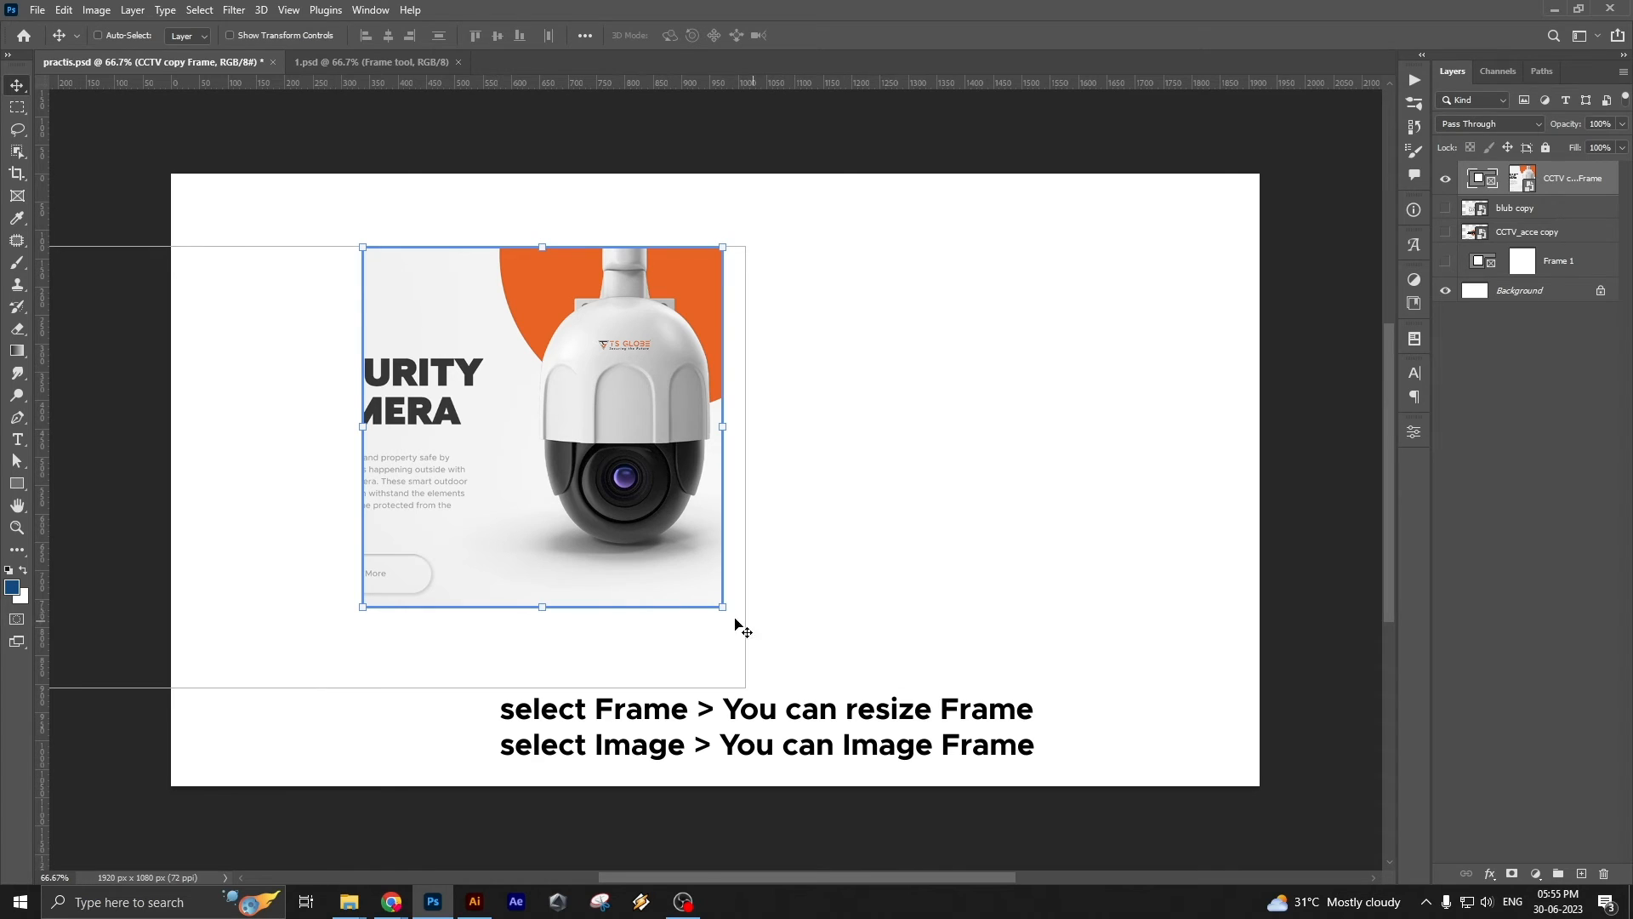
{"action": "left_click_drag", "start_coordinate": [722, 607], "coordinate": [1117, 678]}
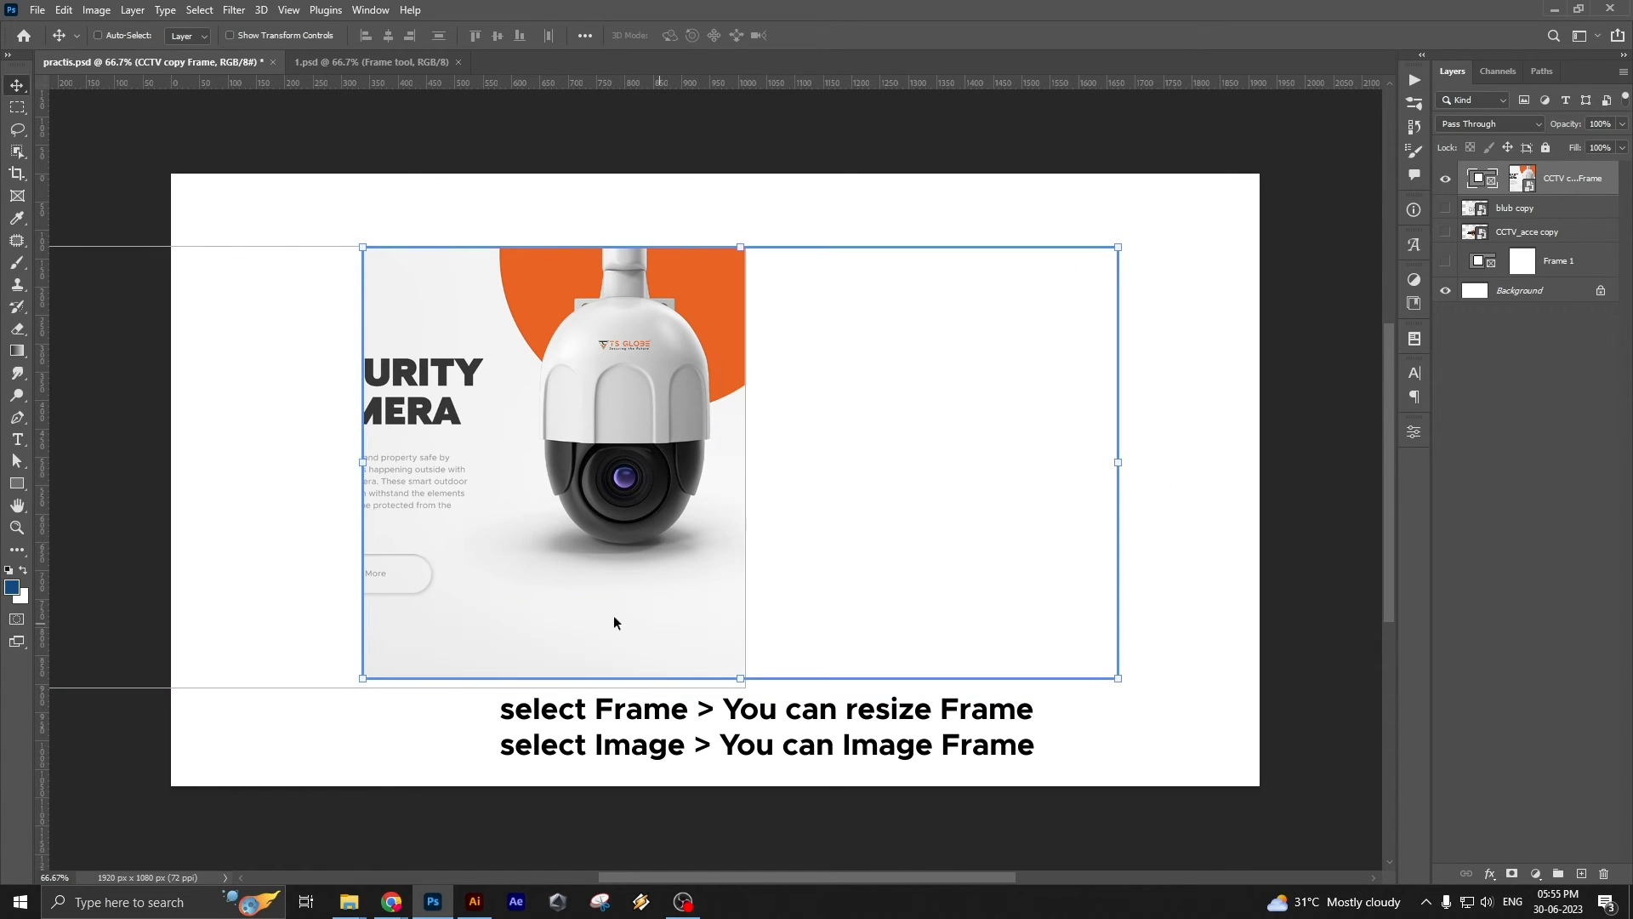
Move the image rightward to fill the enlarged frame, and shift frame and image together slightly down and left
{"action": "left_click", "coordinate": [1515, 174]}
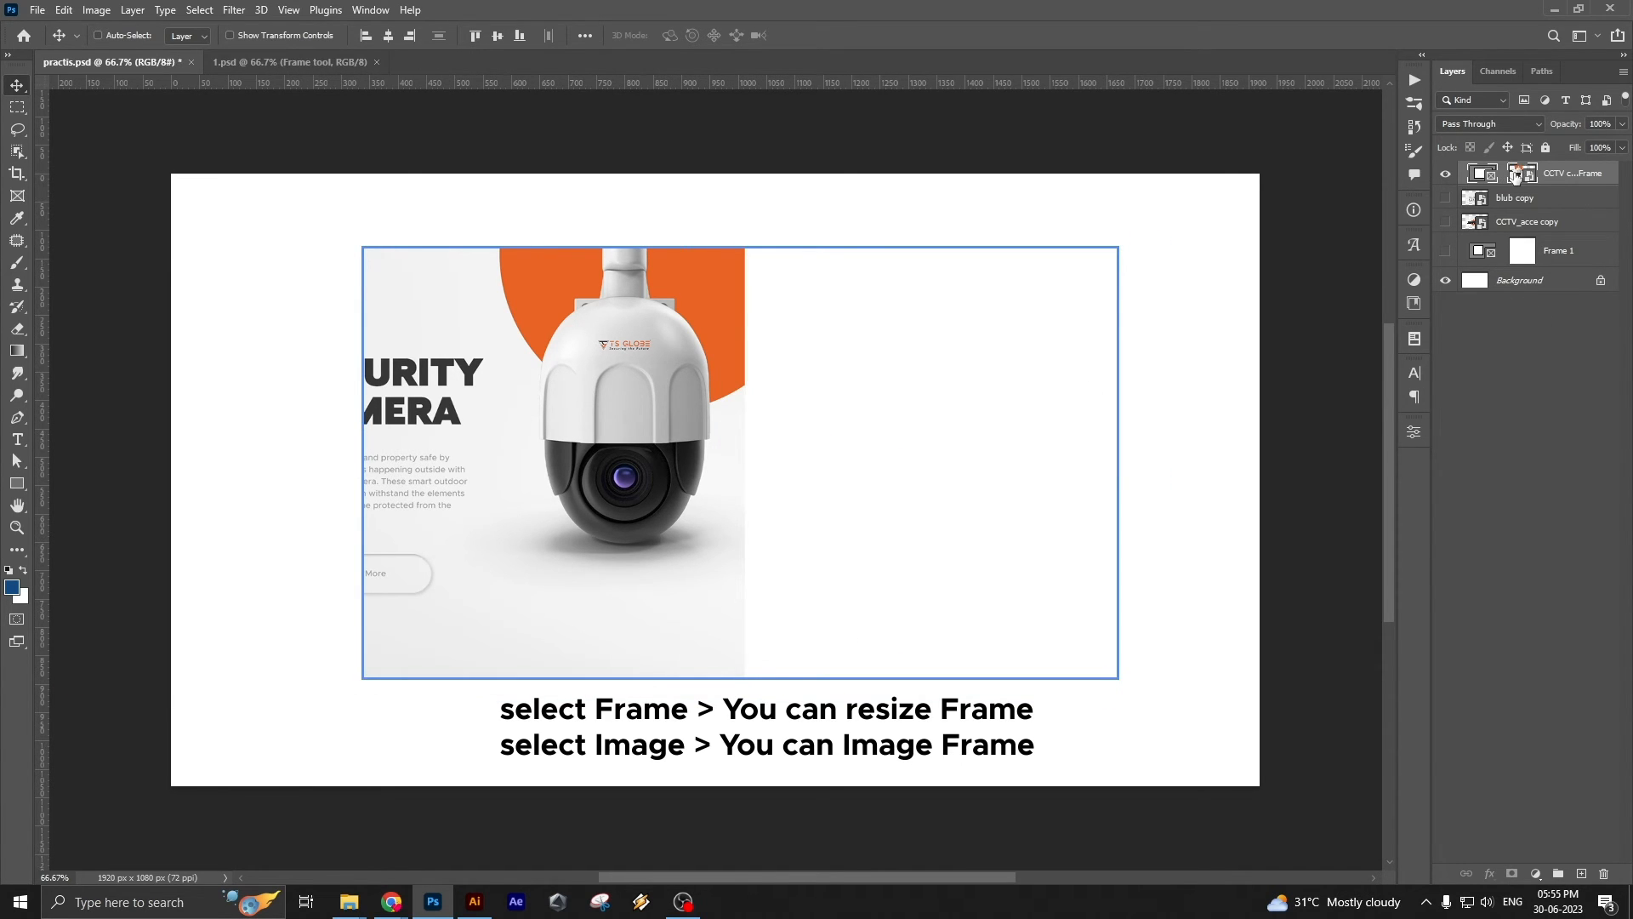
{"action": "left_click_drag", "start_coordinate": [680, 458], "coordinate": [951, 454]}
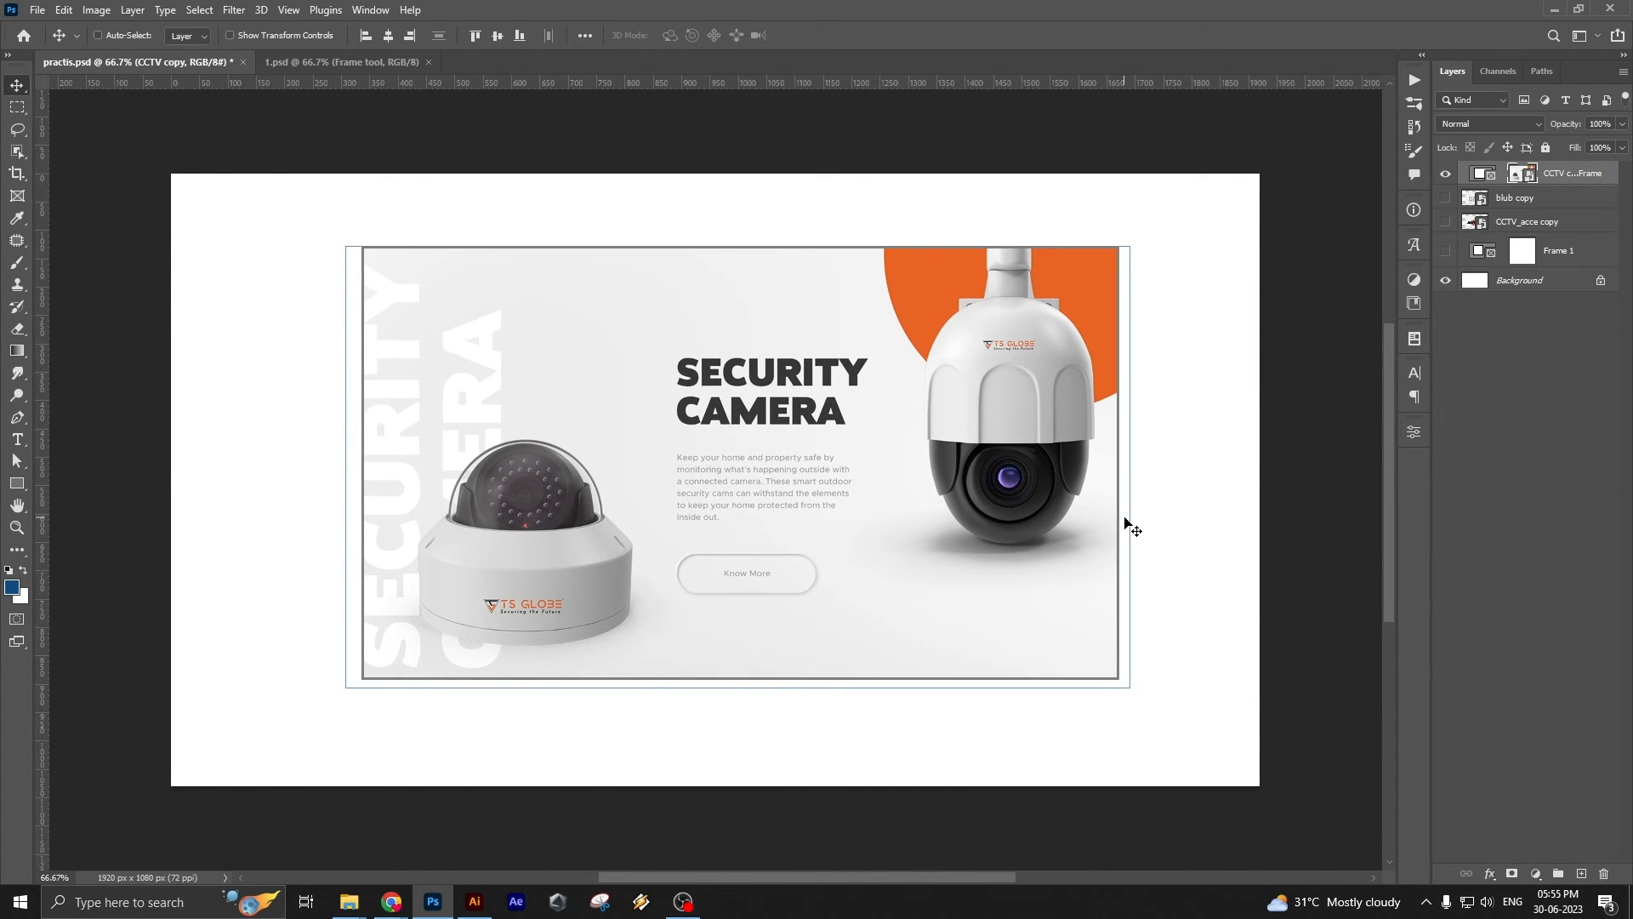
{"action": "left_click", "coordinate": [1484, 175]}
{"action": "left_click_drag", "start_coordinate": [1123, 474], "coordinate": [1048, 492]}
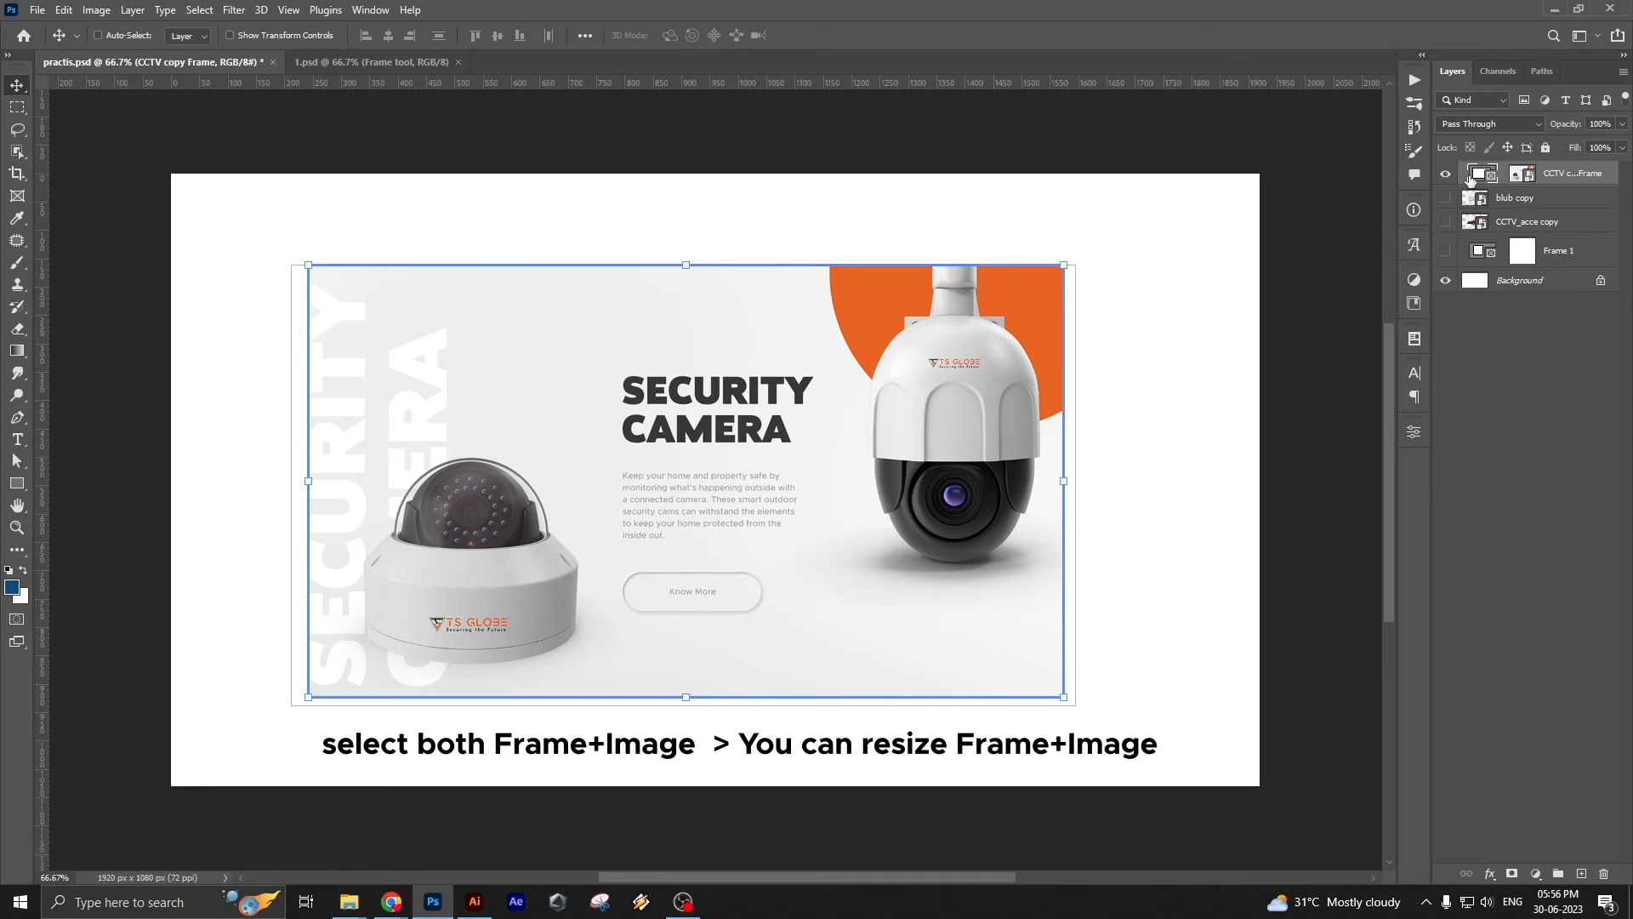
Resize the frame from several sides, cropping it to the dome camera and extending it again over most of the security camera banner
{"action": "left_click_drag", "start_coordinate": [1063, 480], "coordinate": [593, 480]}
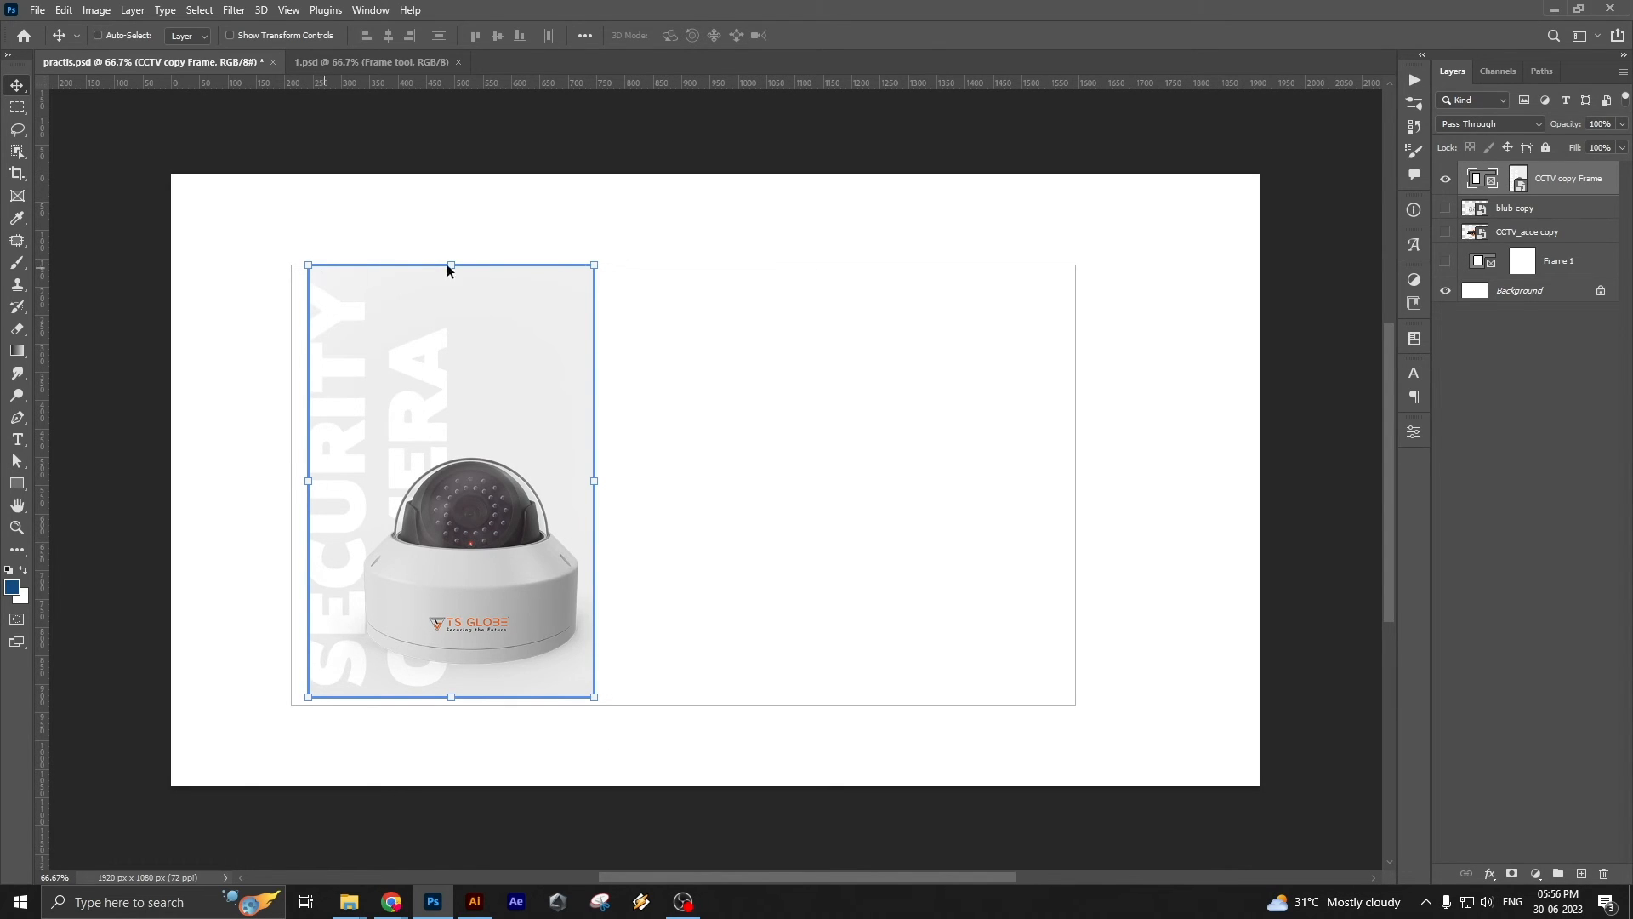
{"action": "left_click_drag", "start_coordinate": [593, 698], "coordinate": [442, 277]}
{"action": "left_click_drag", "start_coordinate": [713, 213], "coordinate": [731, 769]}
{"action": "left_click_drag", "start_coordinate": [685, 251], "coordinate": [687, 296]}
{"action": "left_click_drag", "start_coordinate": [369, 312], "coordinate": [412, 257]}
{"action": "left_click_drag", "start_coordinate": [506, 410], "coordinate": [873, 706]}
{"action": "left_click_drag", "start_coordinate": [875, 455], "coordinate": [1064, 457]}
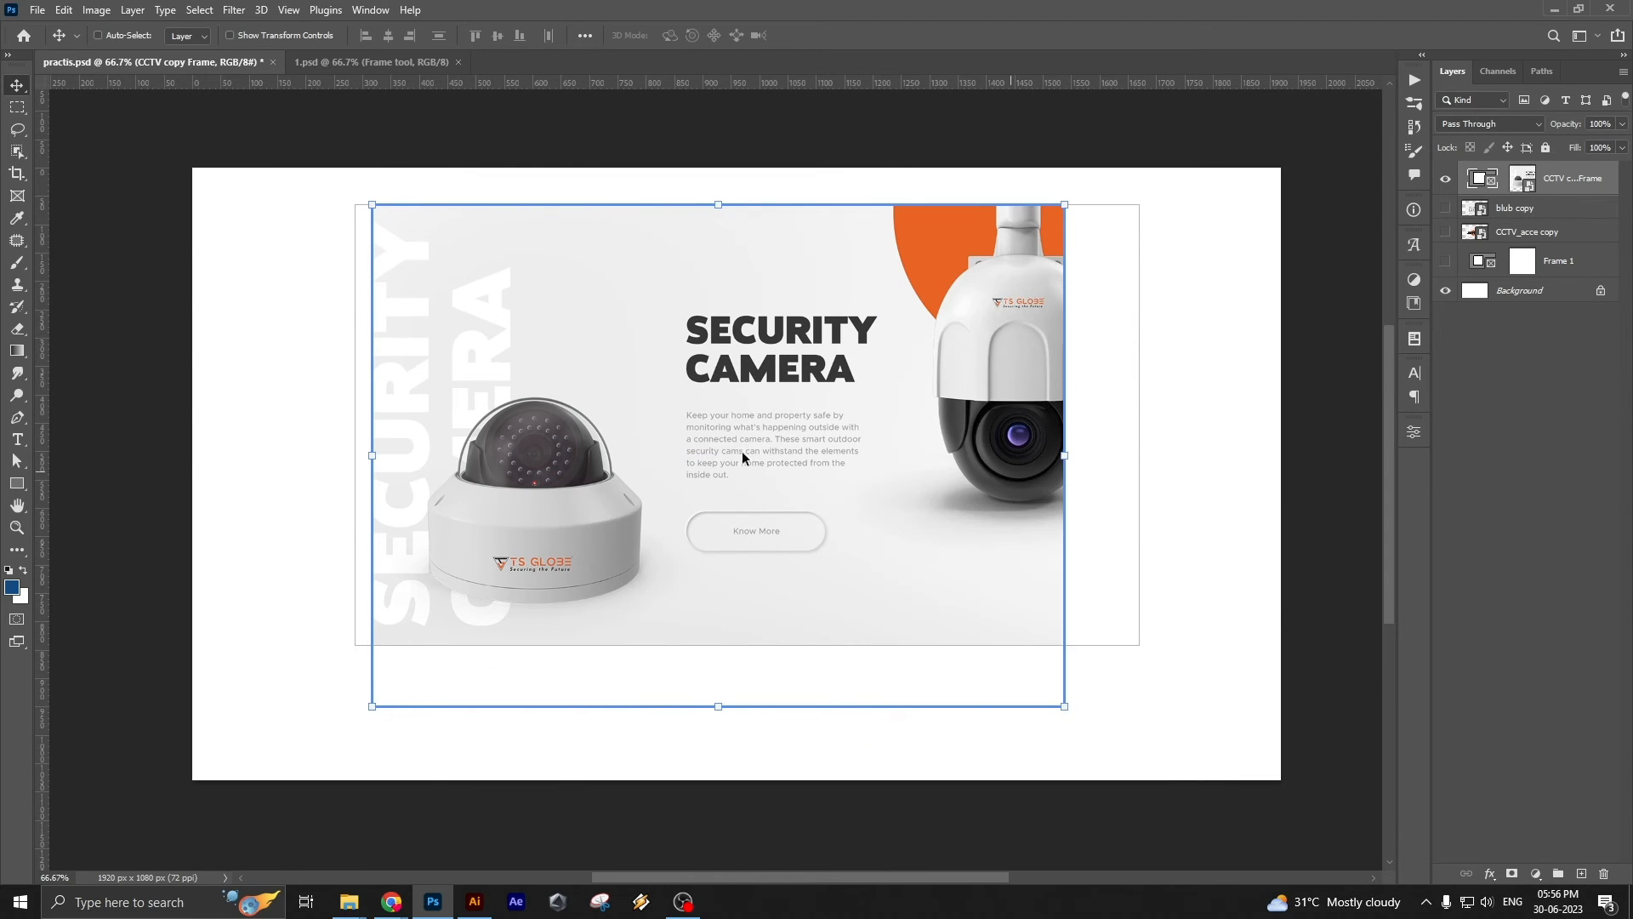
Shift only the security camera image within its frame, and delete the CCTV copy Frame layer
{"action": "left_click", "coordinate": [729, 400]}
{"action": "left_click", "coordinate": [729, 400]}
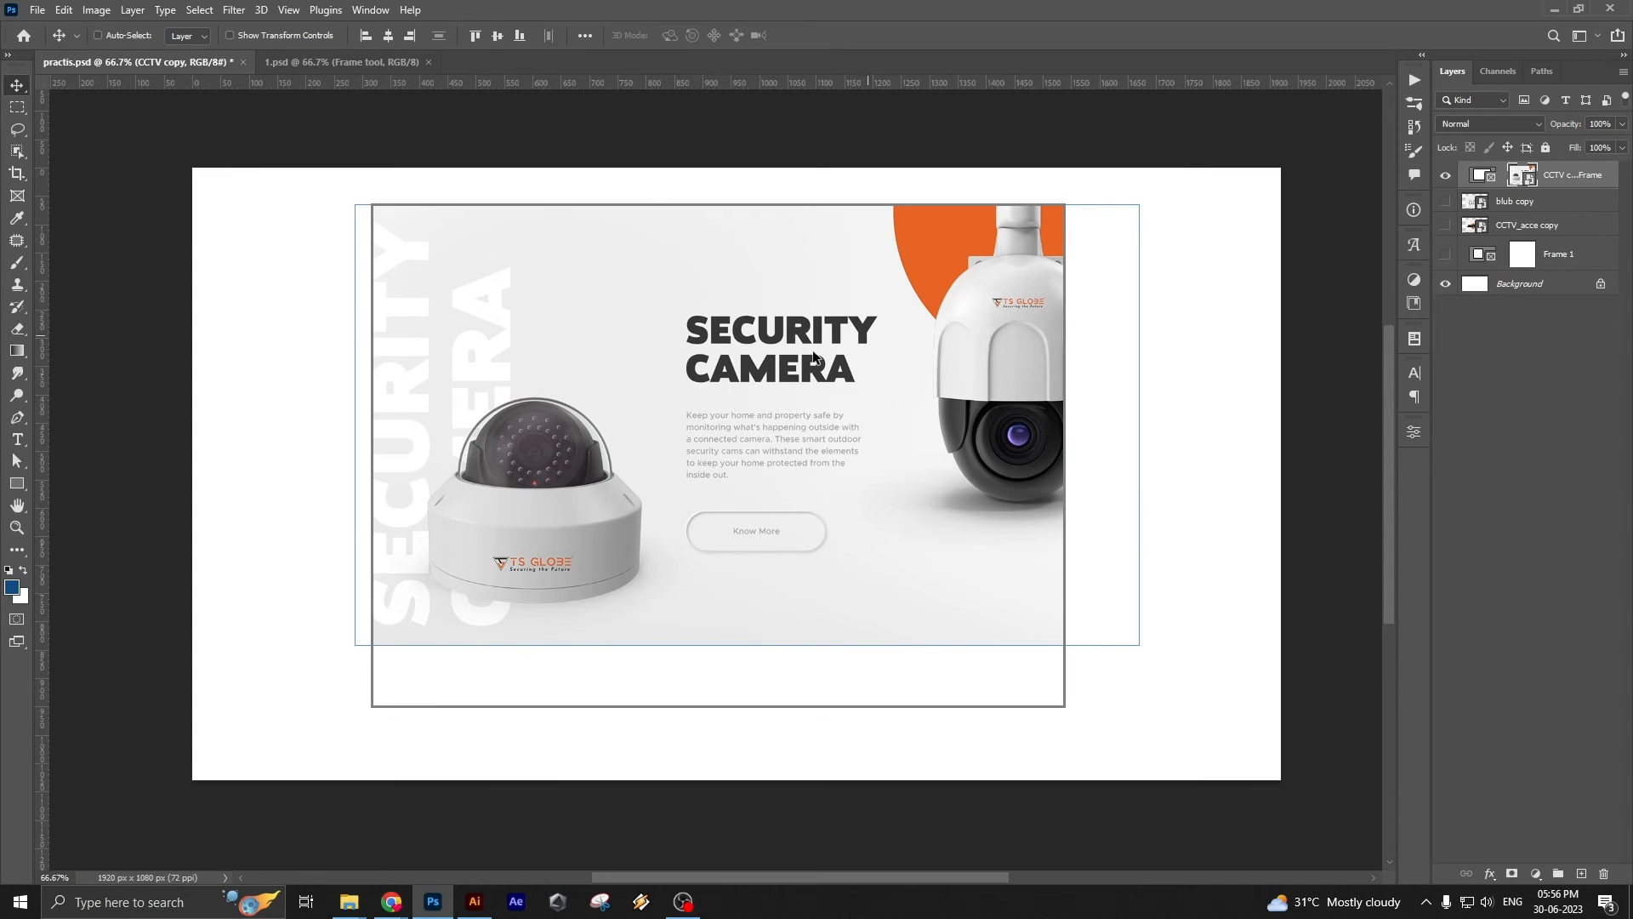
{"action": "left_click_drag", "start_coordinate": [747, 468], "coordinate": [680, 487]}
{"action": "left_click", "coordinate": [1571, 176]}
{"action": "key", "text": "Delete"}
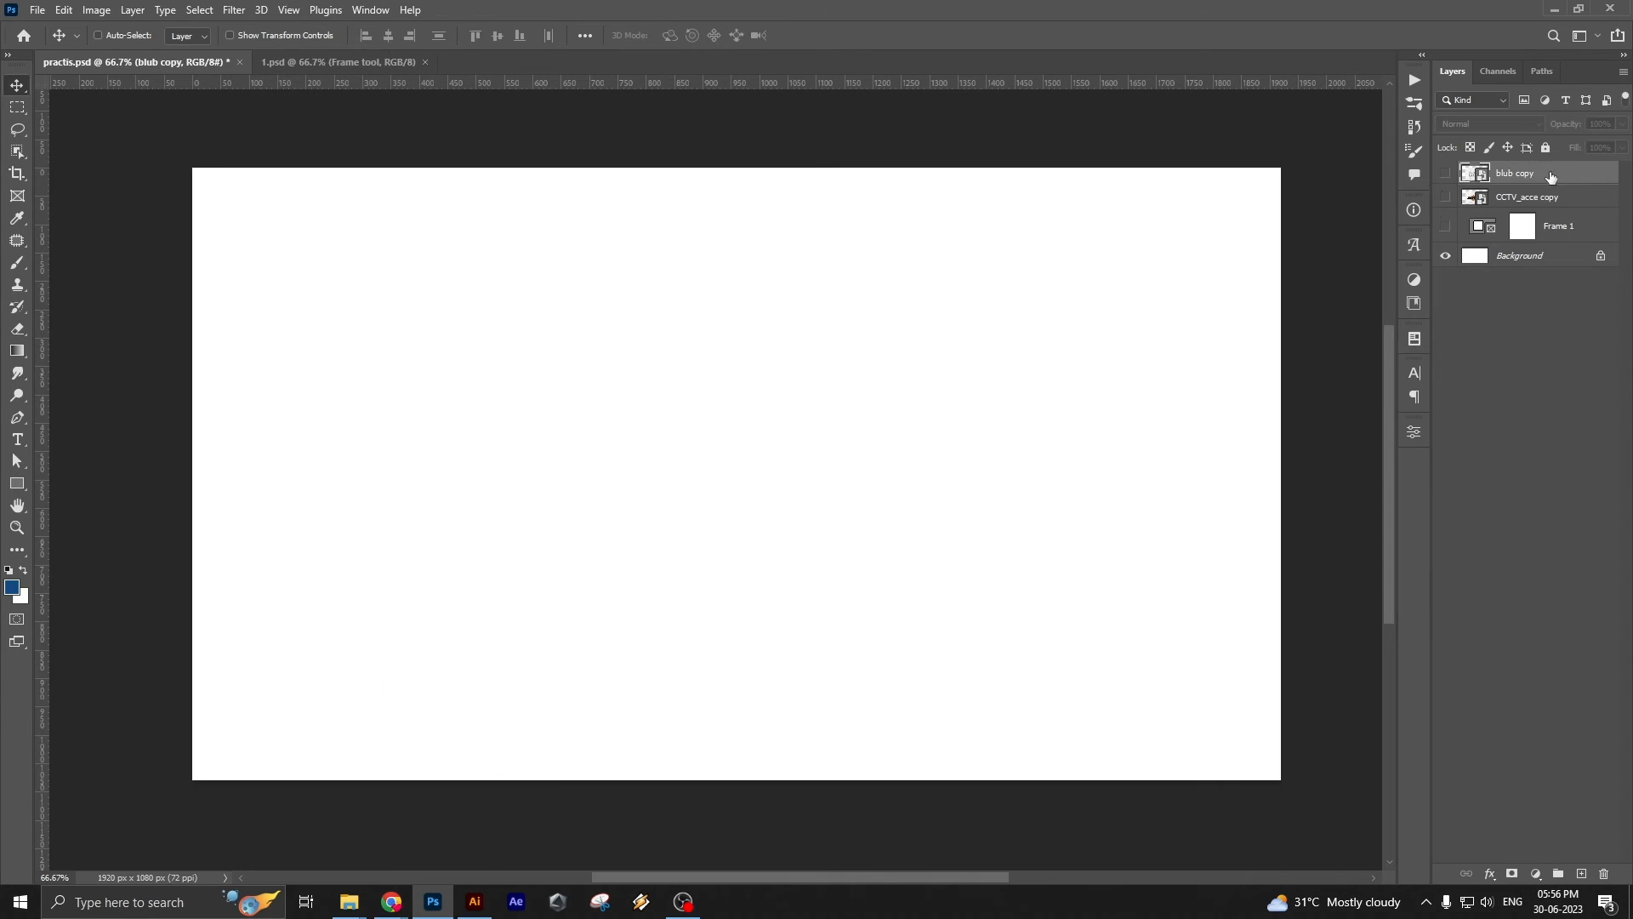
Show the blub copy layer and draw a circular frame over the right part of its image
{"action": "left_click", "coordinate": [1445, 173]}
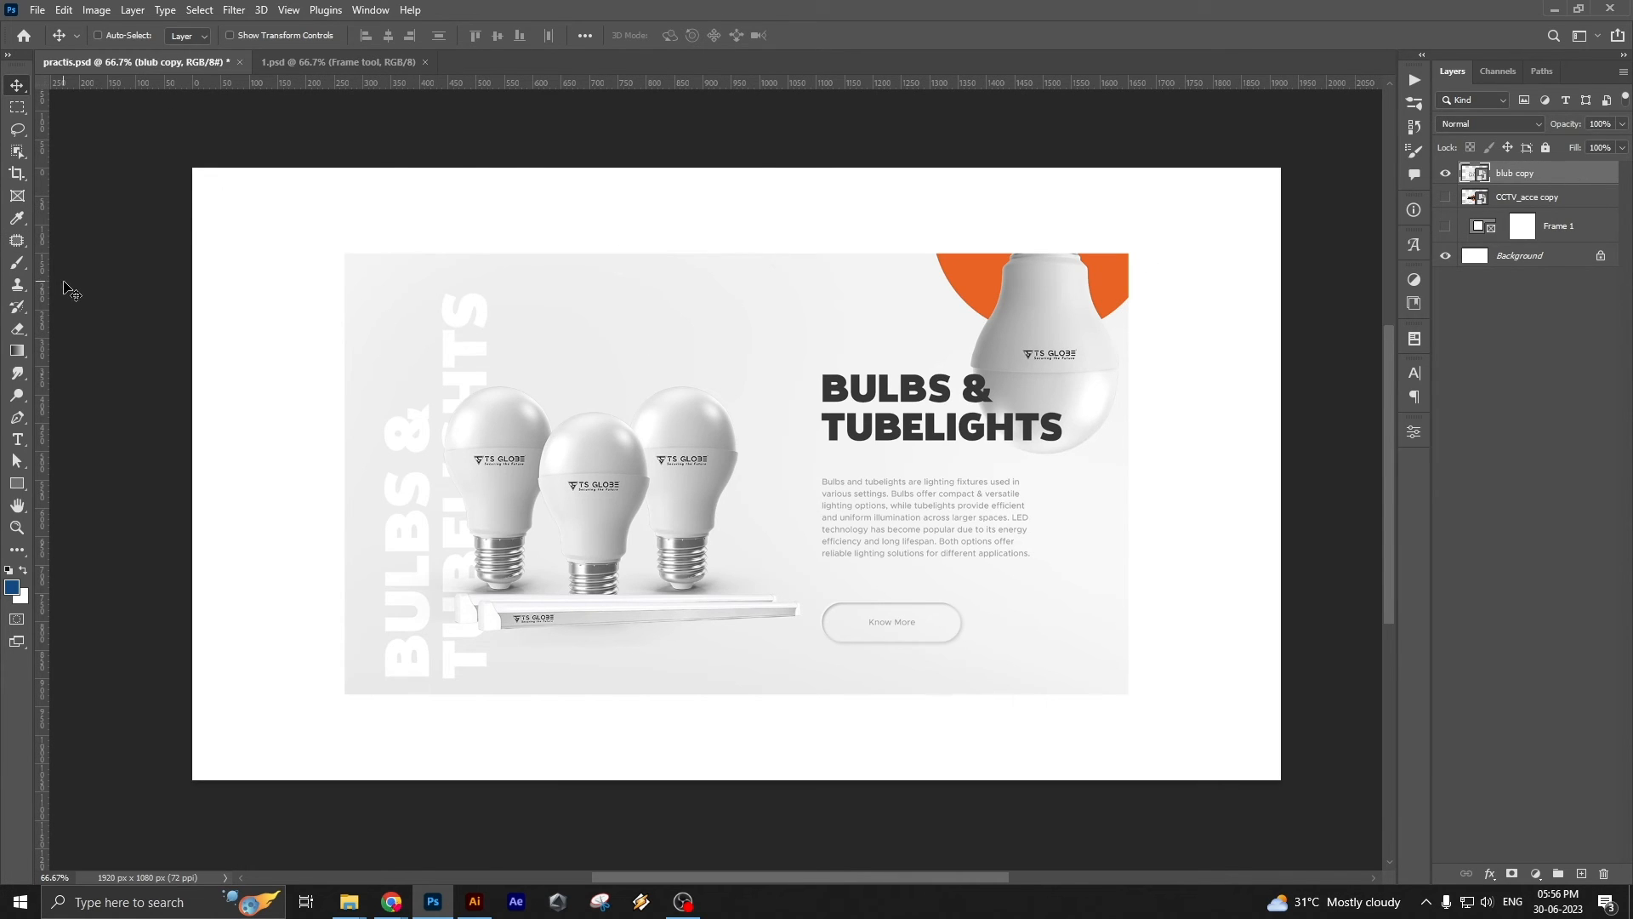
{"action": "key", "text": "k"}
{"action": "left_click_drag", "start_coordinate": [762, 275], "coordinate": [1154, 667]}
Move the circular frame up and left, and slide its image right so the three bulbs fill the circle
{"action": "key", "text": "v"}
{"action": "left_click_drag", "start_coordinate": [955, 496], "coordinate": [808, 415]}
{"action": "left_click", "coordinate": [1573, 177]}
{"action": "left_click", "coordinate": [1477, 181]}
{"action": "left_click_drag", "start_coordinate": [745, 363], "coordinate": [879, 538]}
{"action": "left_click", "coordinate": [1523, 178]}
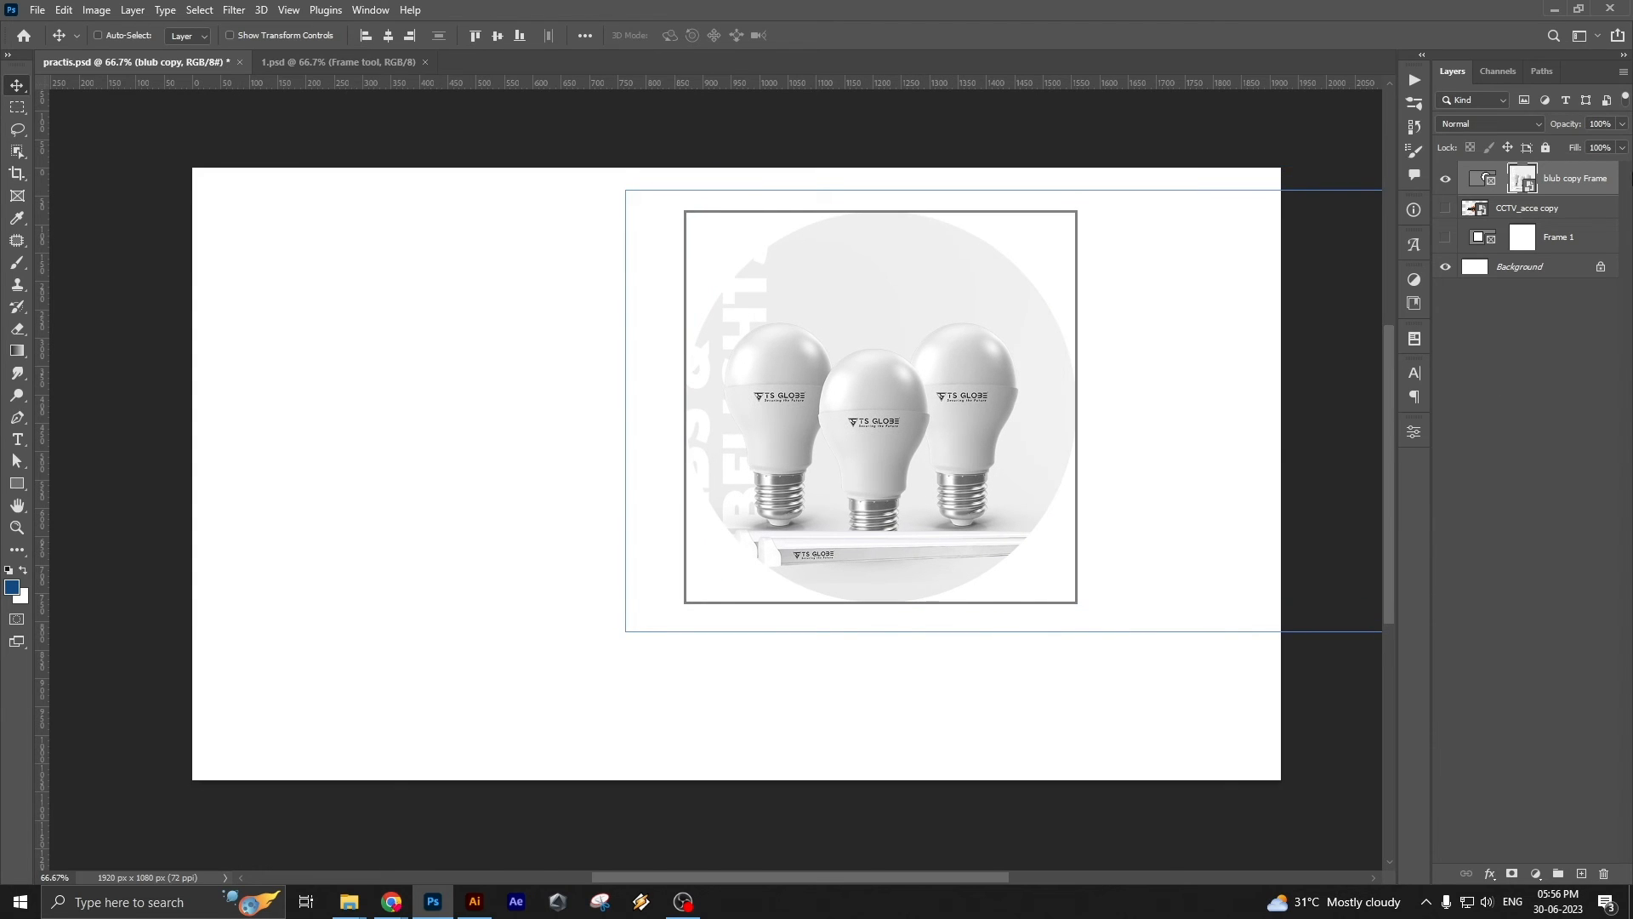
Paint soft blue brush strokes over the bulbs in the frame's embedded image, save it, and check the frame in practis.psd
{"action": "left_click", "coordinate": [1499, 181]}
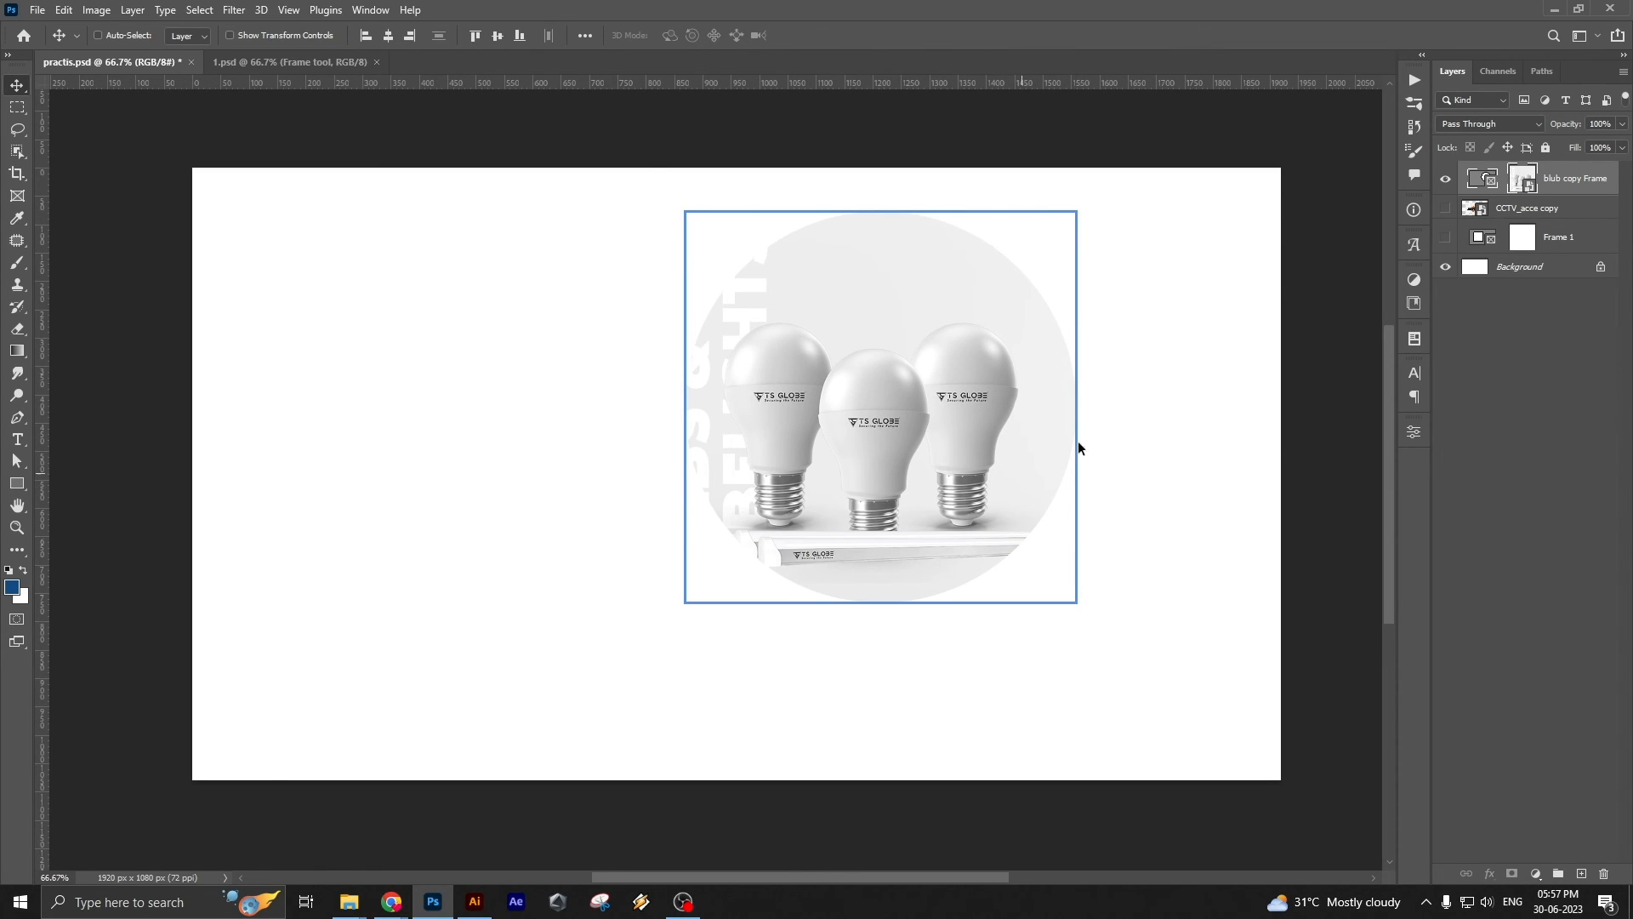
{"action": "double_click", "coordinate": [1530, 185]}
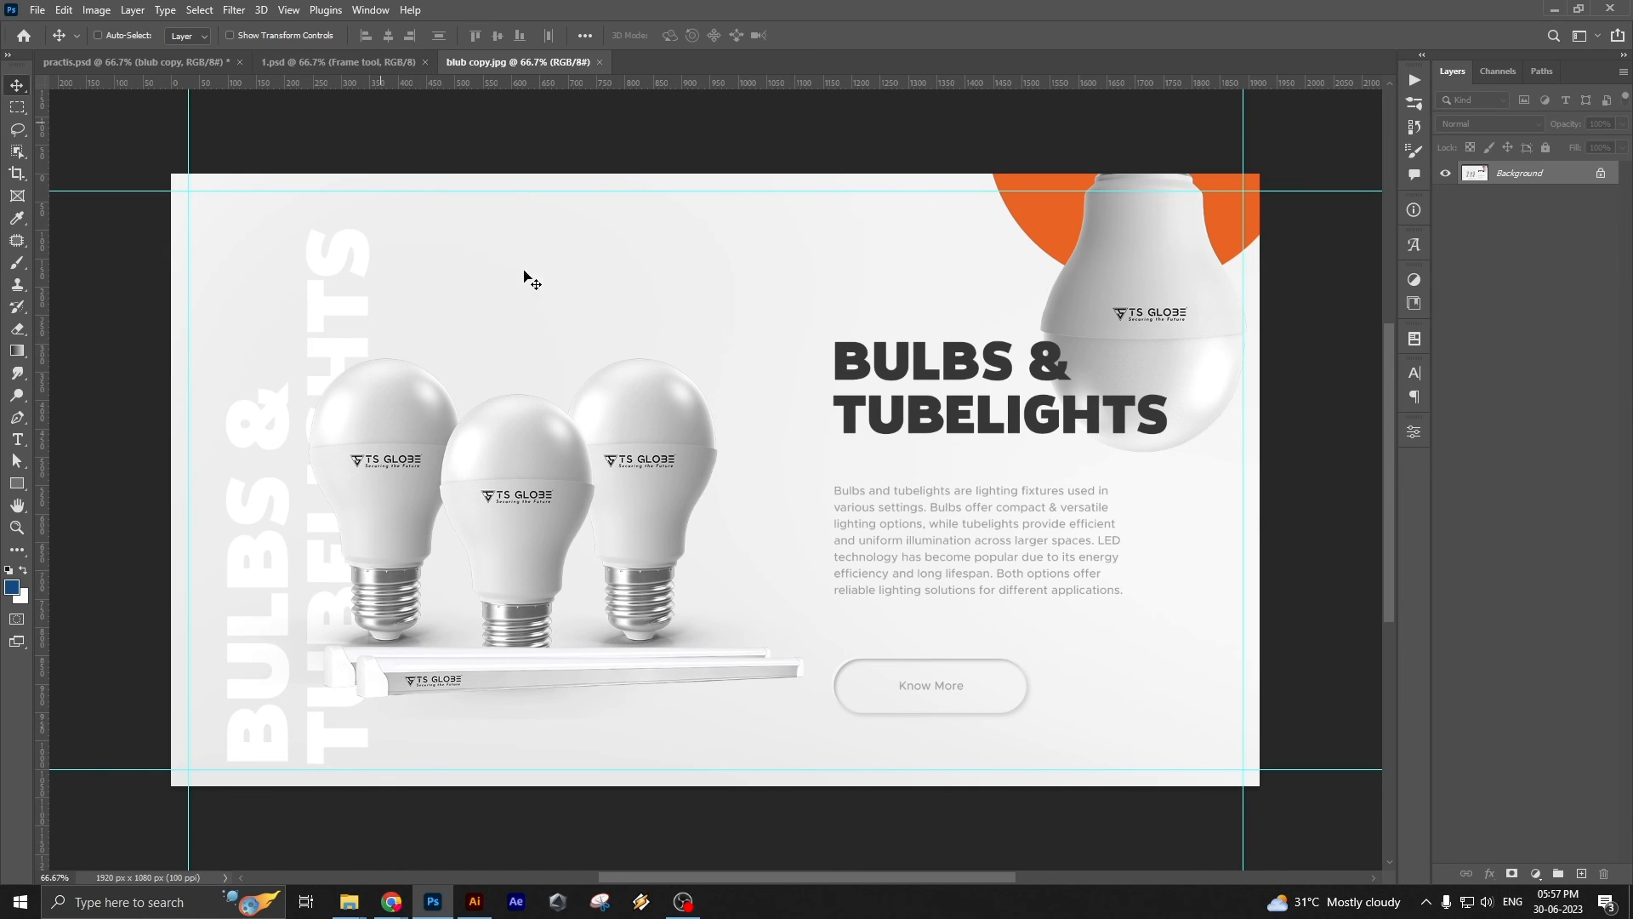
{"action": "key", "text": "b"}
{"action": "mouse_move", "coordinate": [454, 432]}
{"action": "left_mouse_down"}
{"action": "mouse_move", "coordinate": [748, 417]}
{"action": "mouse_move", "coordinate": [859, 477]}
{"action": "left_mouse_up"}
{"action": "key", "text": "ctrl+s"}
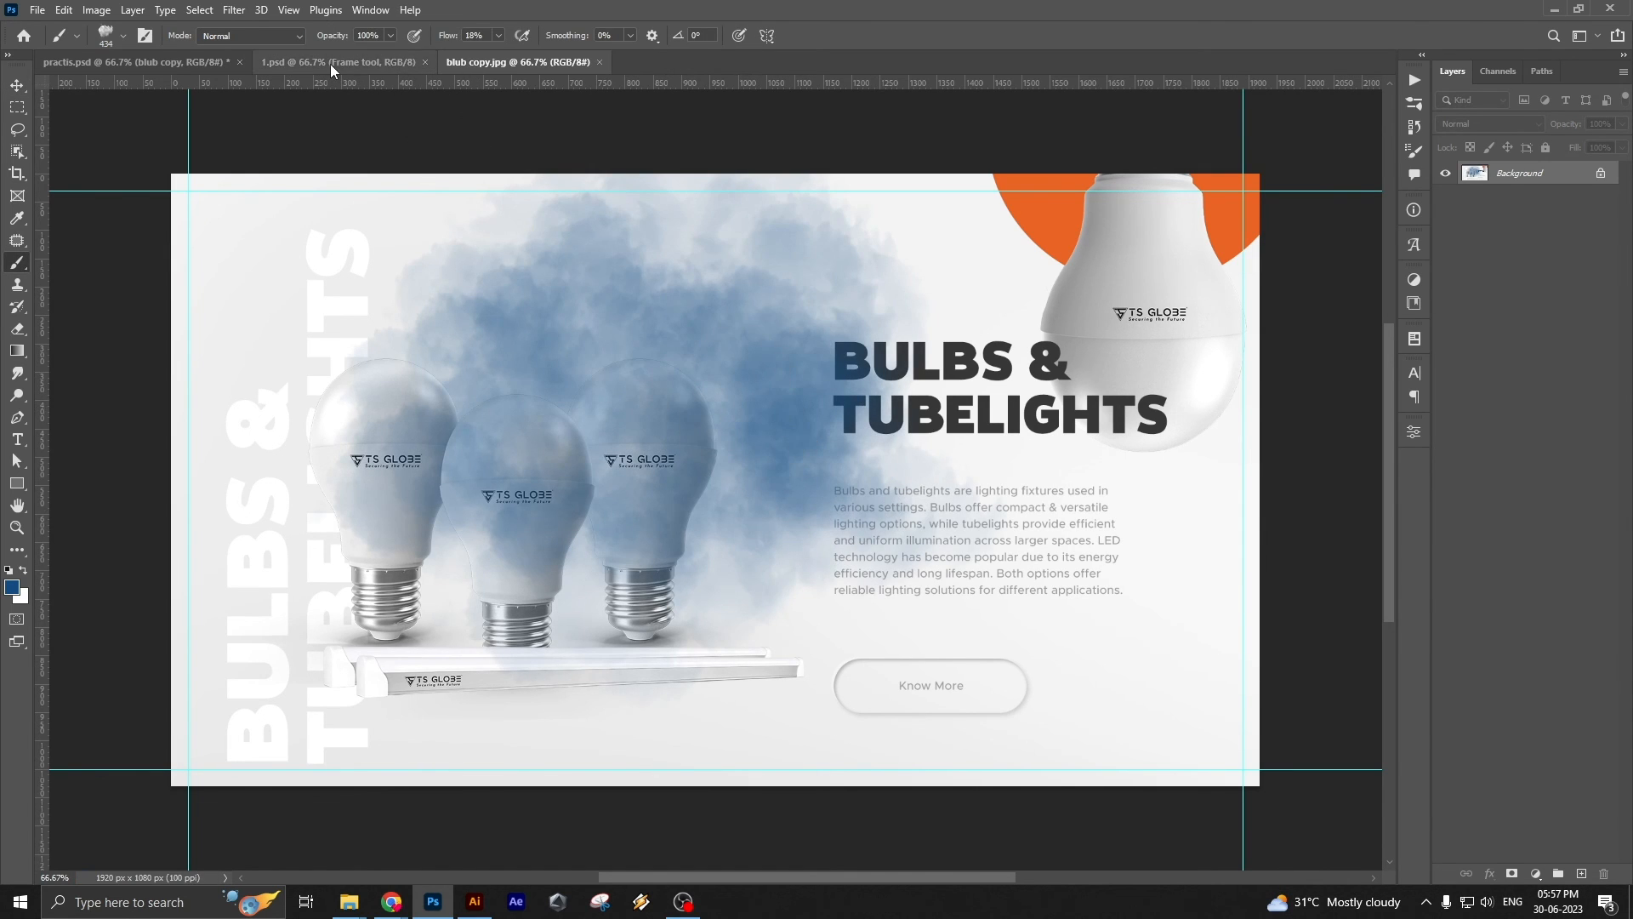
{"action": "left_click", "coordinate": [331, 63]}
{"action": "left_click", "coordinate": [134, 62]}
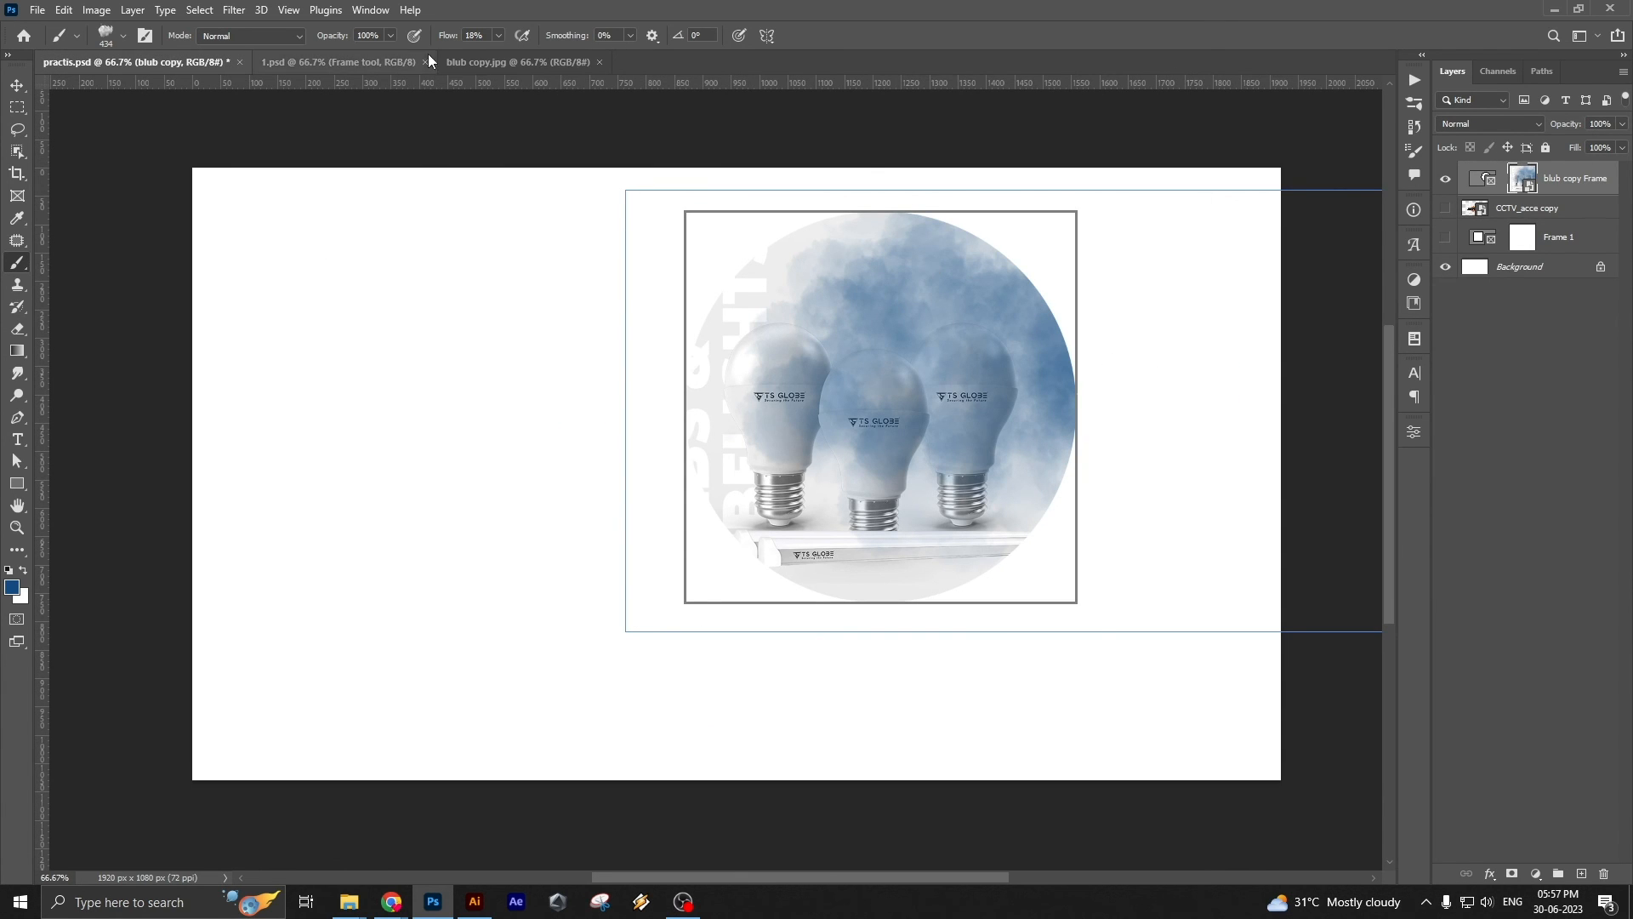
Undo the blue painting in blub copy.jpg, save the image, and return to practis.psd
{"action": "left_click", "coordinate": [474, 62]}
{"action": "key", "text": "ctrl+z"}
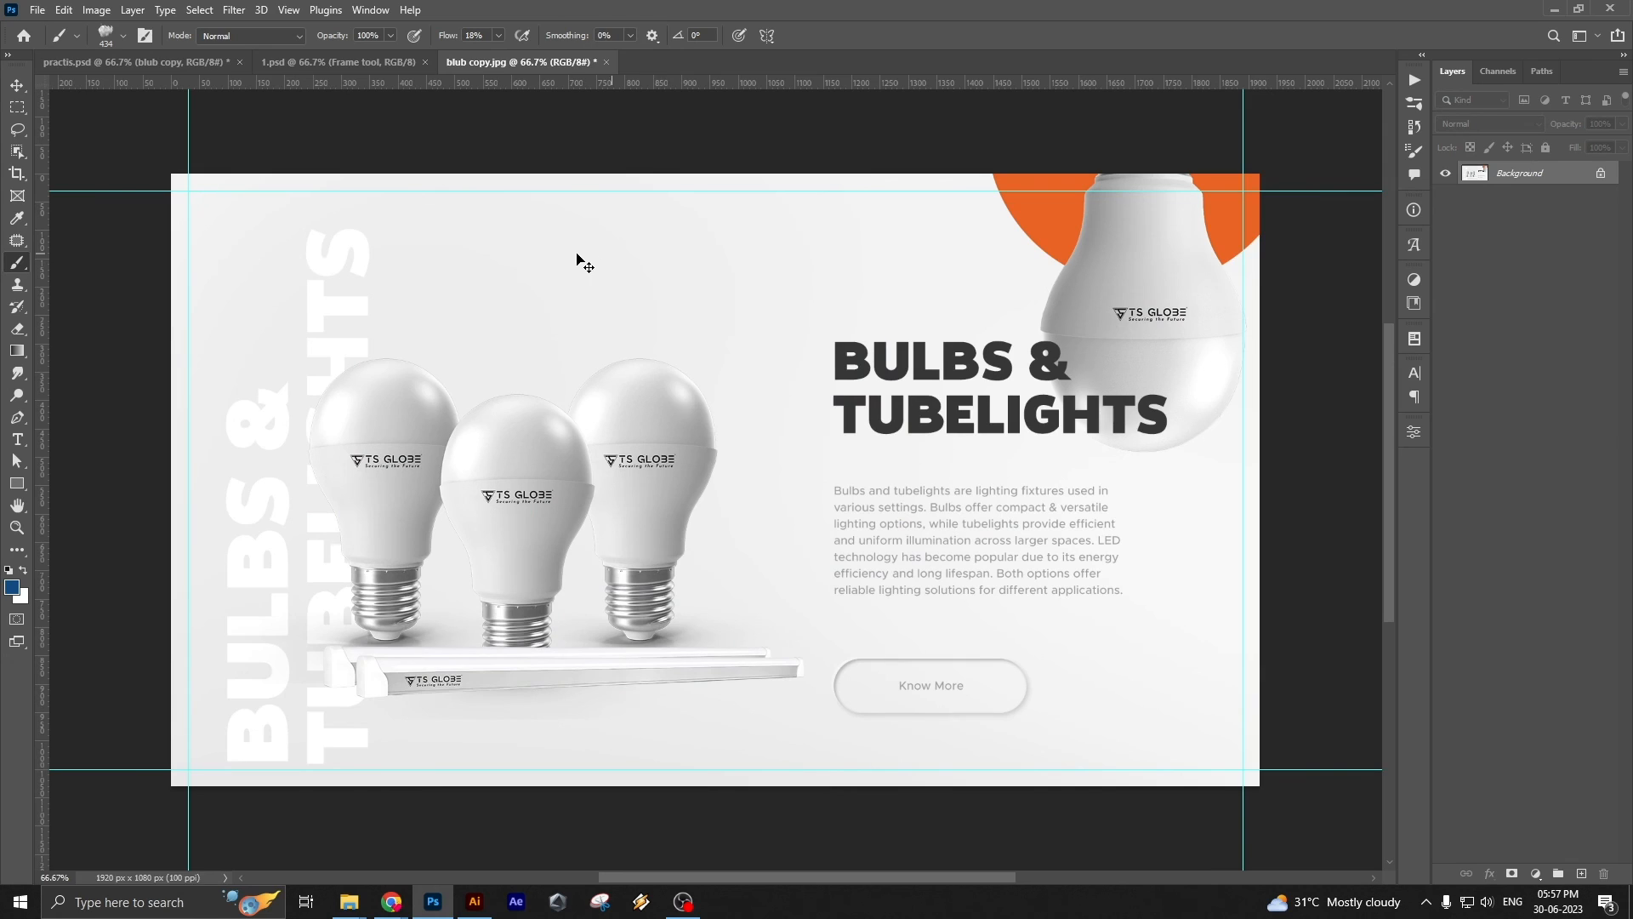
{"action": "left_click", "coordinate": [136, 63]}
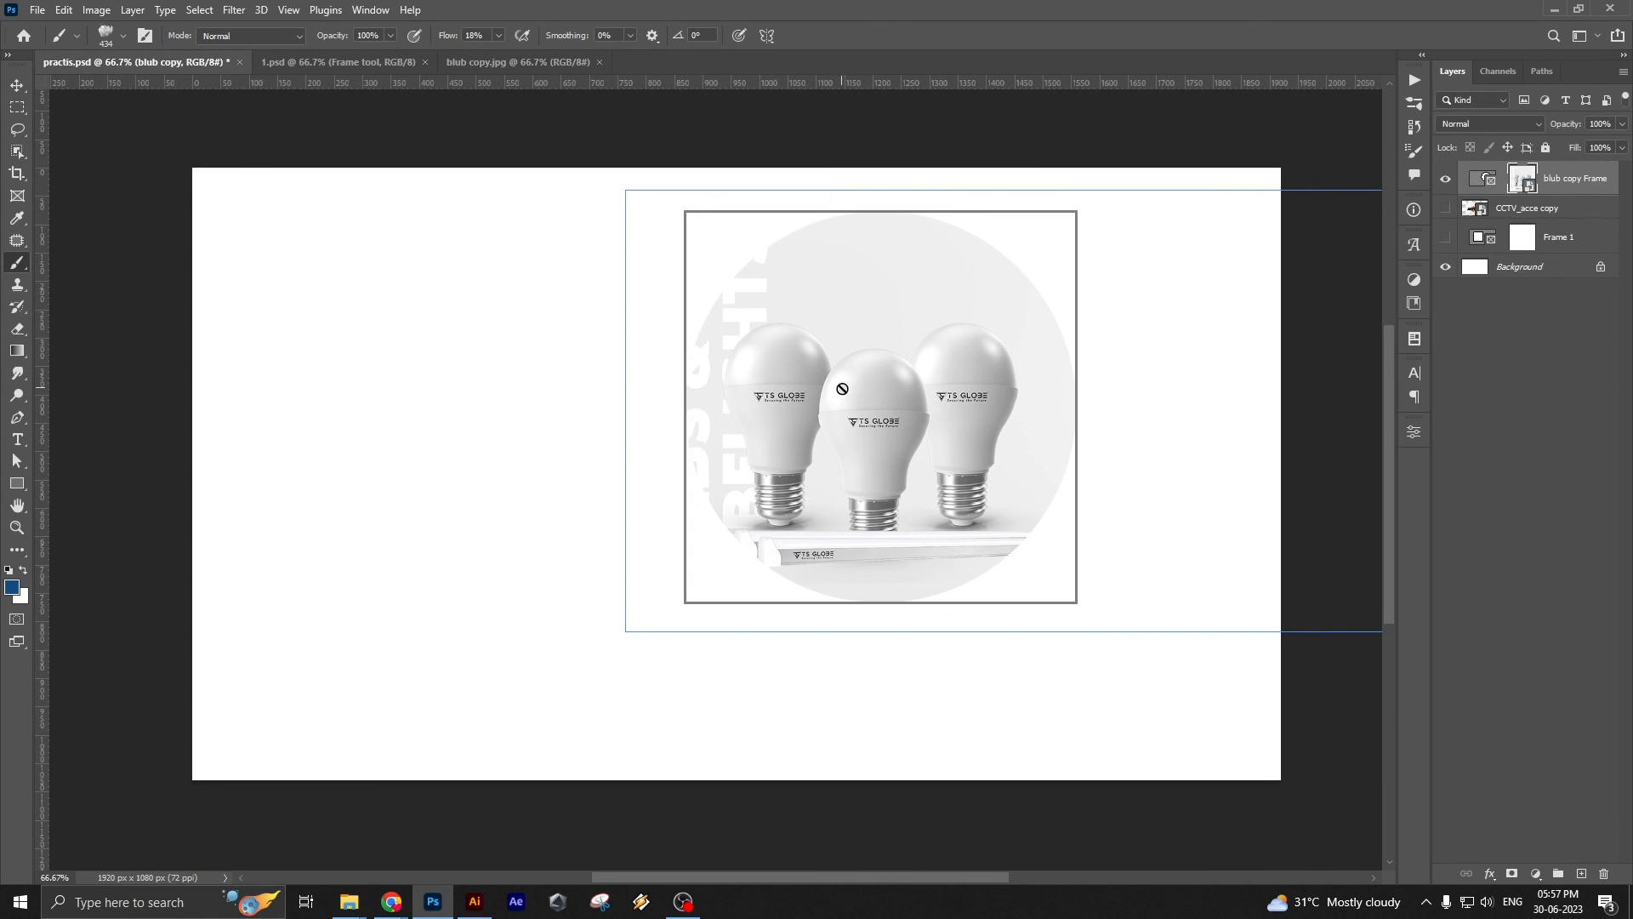